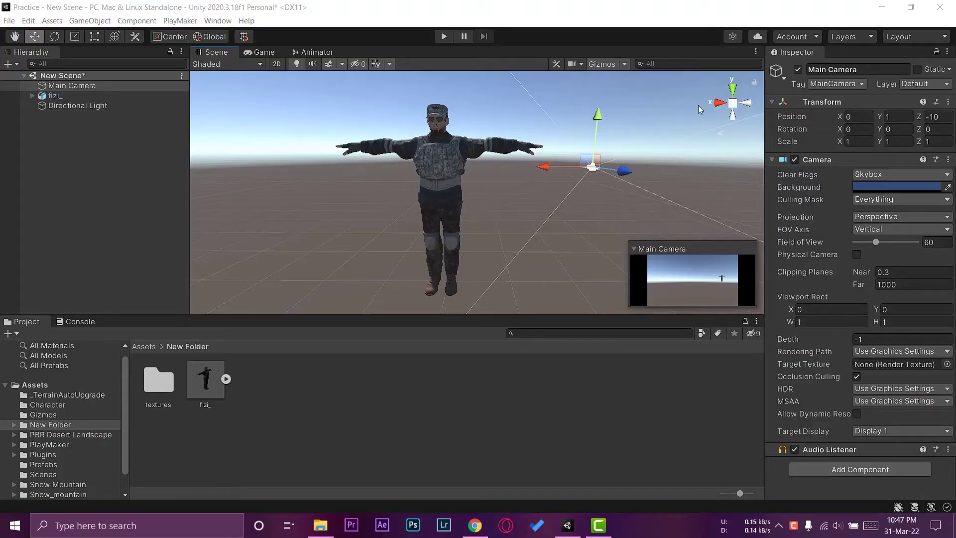
- Orbit, pan and zoom the Unity scene view around the soldier
left_click_drag(459, 203, 493, 193, "alt")
scroll(561, 205, "up", 2)
scroll(555, 180, "up", 3)
middle_click_drag(493, 194, 463, 184)
scroll(463, 184, "up", 5)
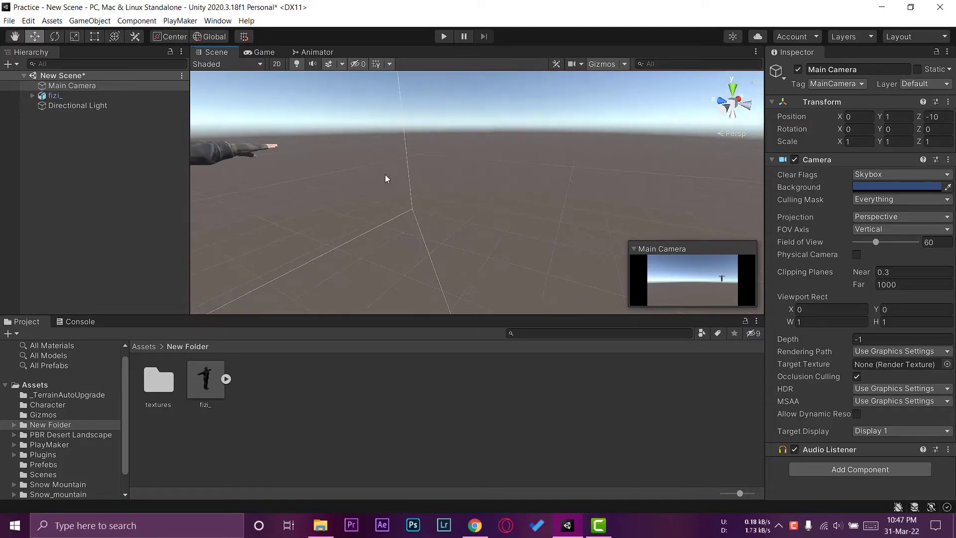
scroll(453, 184, "down", 5)
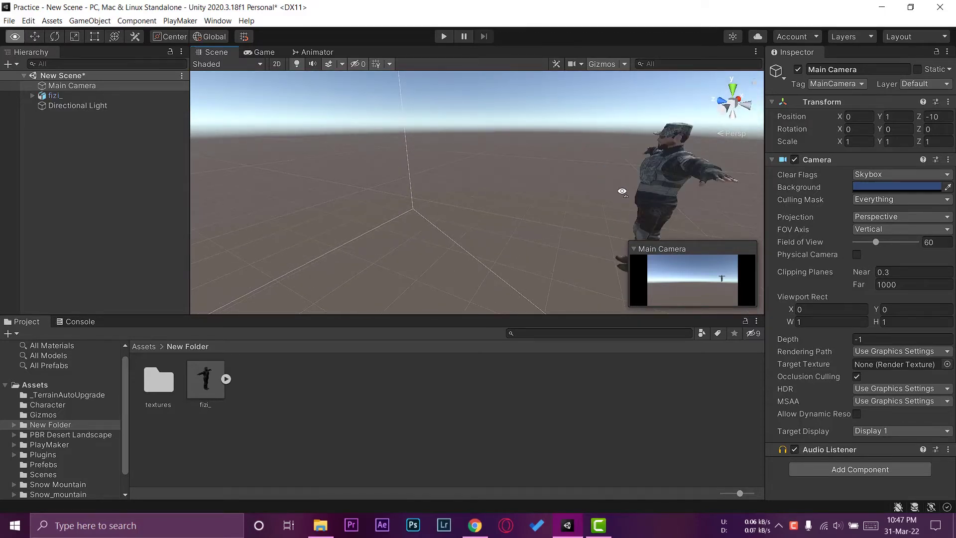
left_click_drag(626, 187, 625, 165, "alt")
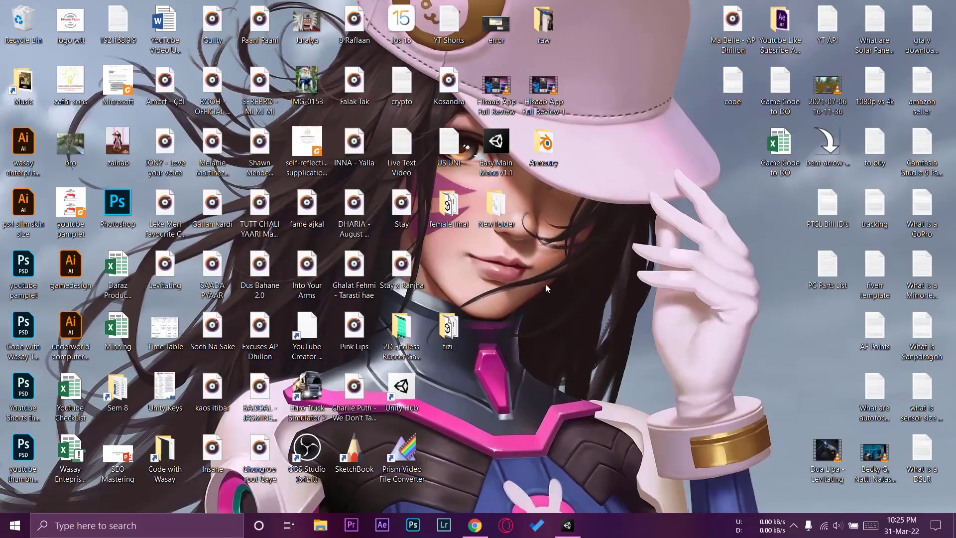
- Open the desktop fizi_ folder and preview the fizi_ model in 3D Viewer
double_click(462, 336)
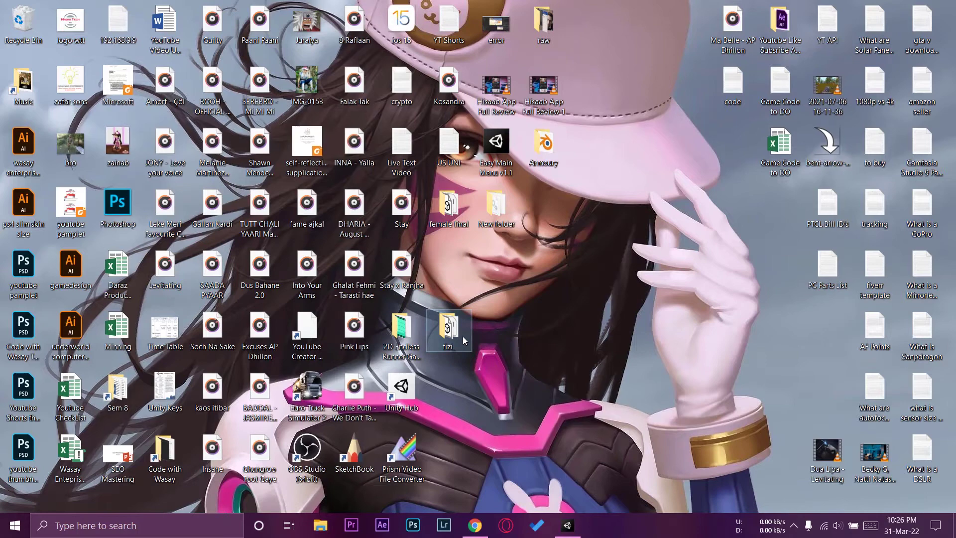
left_click(367, 219)
double_click(367, 220)
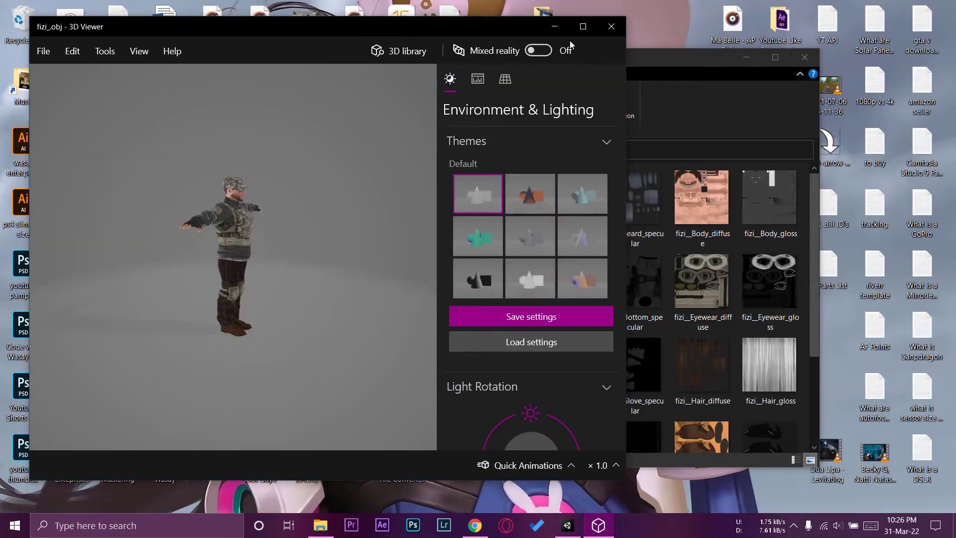
left_click(611, 26)
- Select all the fizi_ texture images and drag them toward the Unity project
scroll(632, 266, "down", 3)
scroll(632, 266, "up", 3)
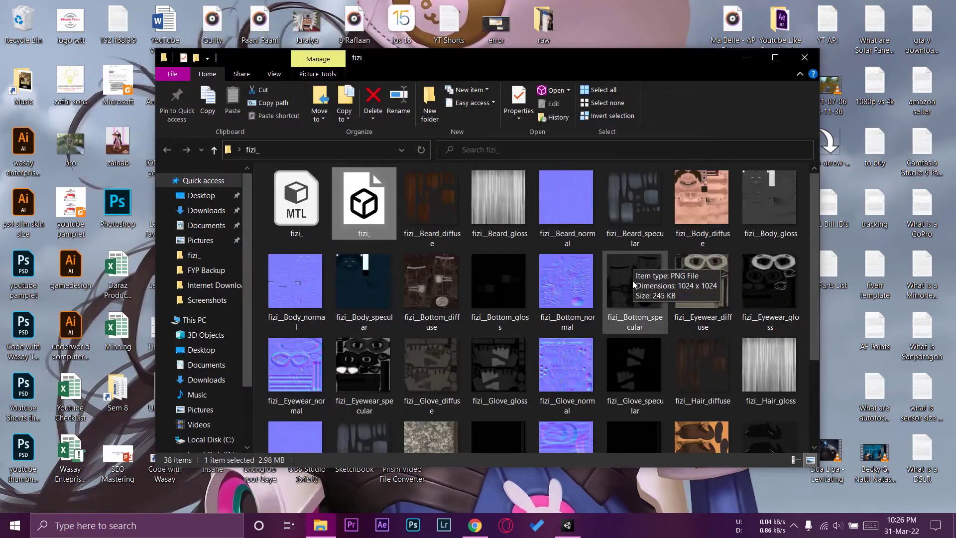
scroll(561, 285, "down", 3)
scroll(560, 285, "up", 3)
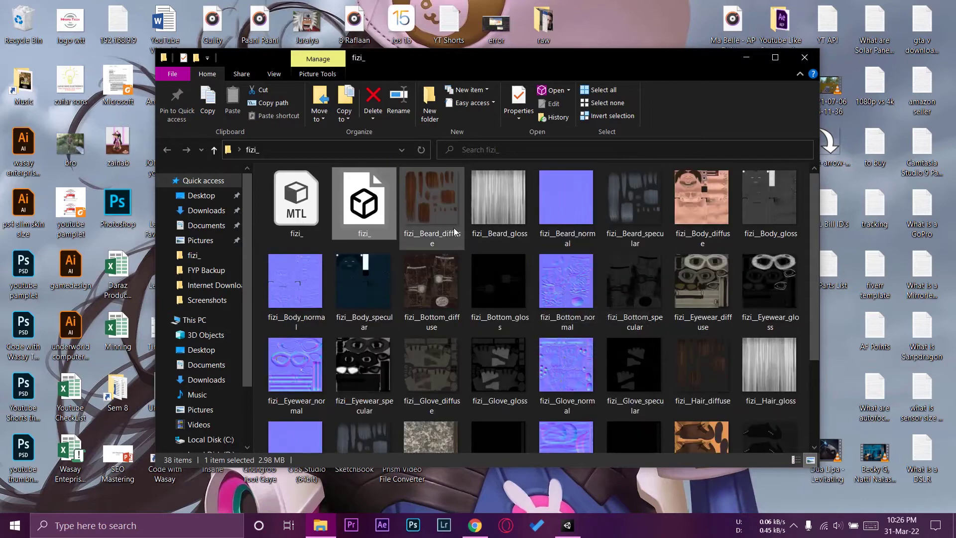
scroll(578, 309, "down", 3)
left_click(632, 421, "shift")
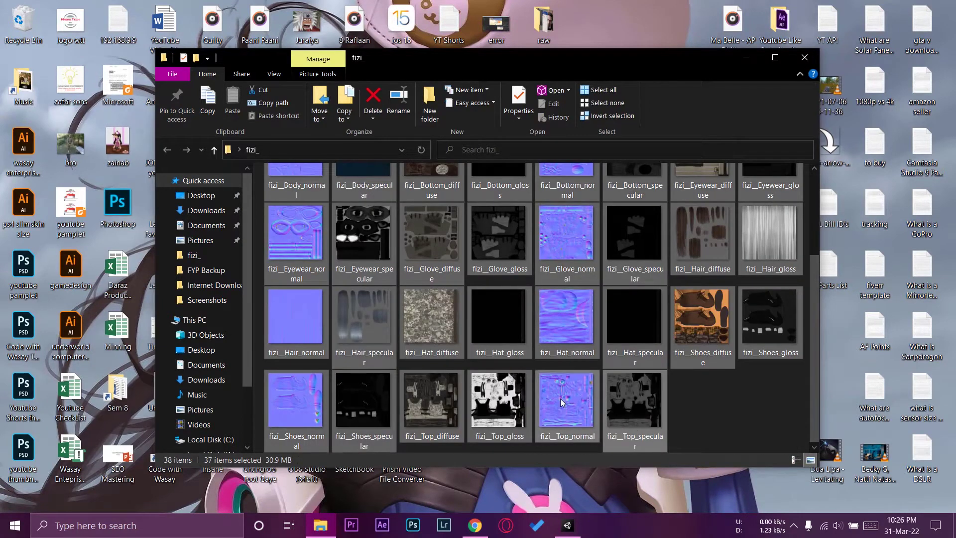
mouse_move(513, 420)
left_mouse_down()
mouse_move(567, 523)
mouse_move(517, 427)
left_mouse_up()
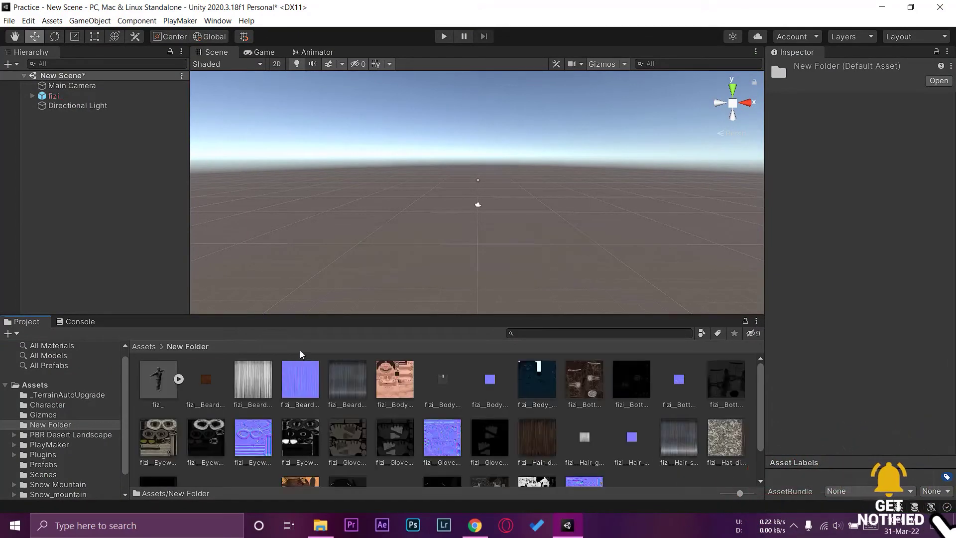
- Select the fizi_ model in New Folder and review its material import settings
left_click(158, 380)
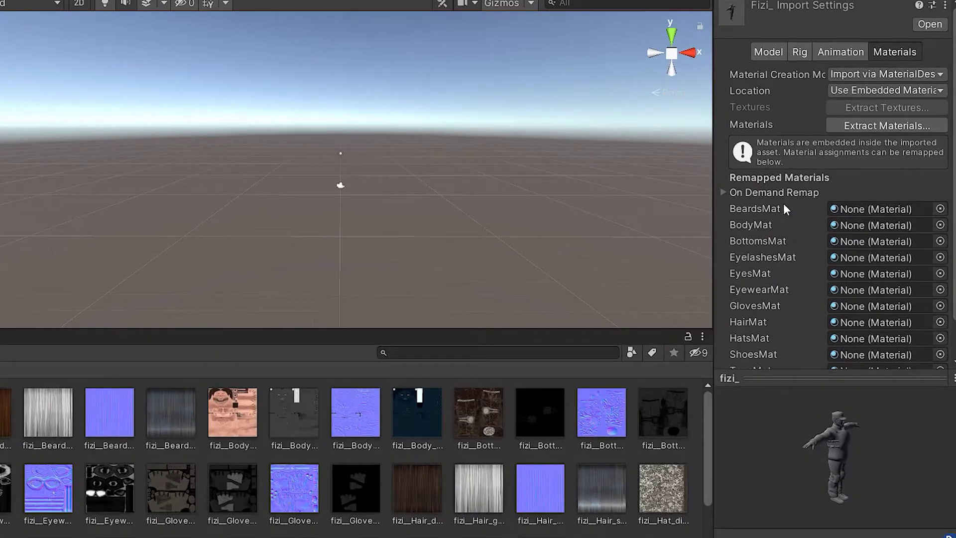
scroll(841, 235, "down", 2)
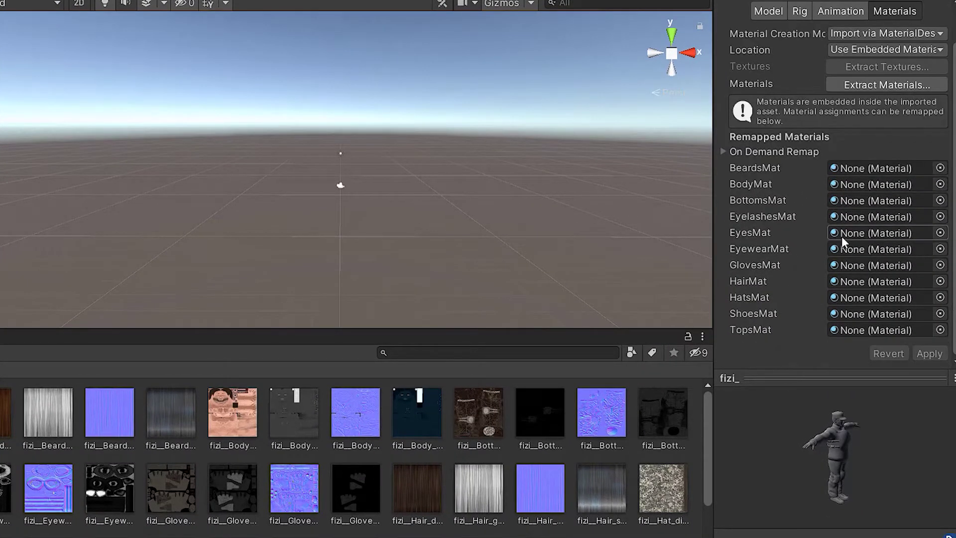
scroll(842, 234, "up", 2)
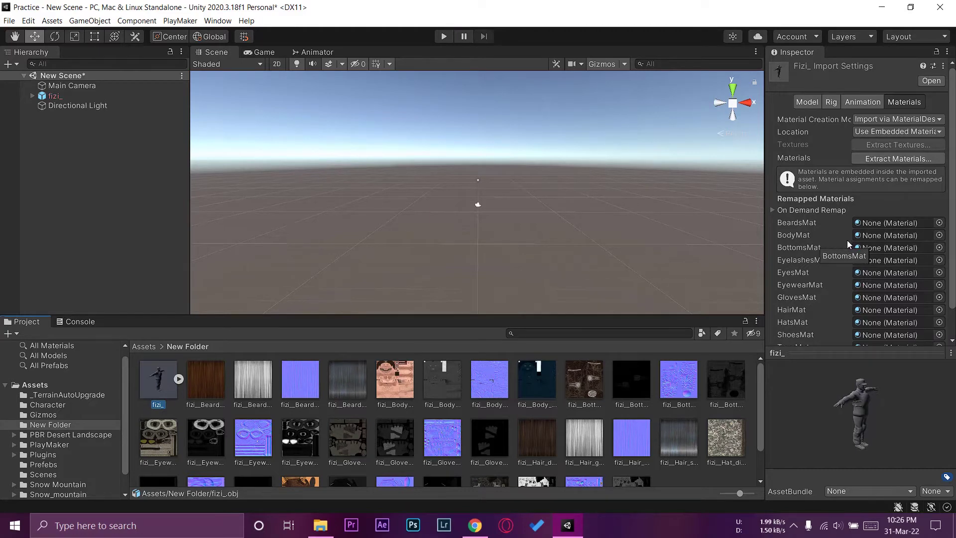
scroll(847, 240, "down", 2)
scroll(301, 381, "down", 2)
scroll(812, 227, "up", 2)
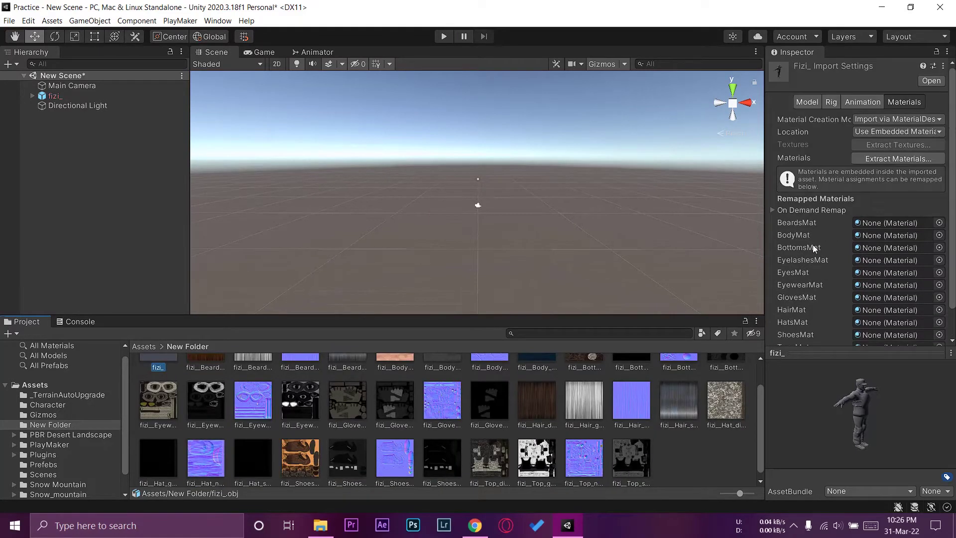
scroll(812, 228, "down", 2)
- Create a New Material in New Folder and drop a brown texture on its Albedo
right_click(709, 479)
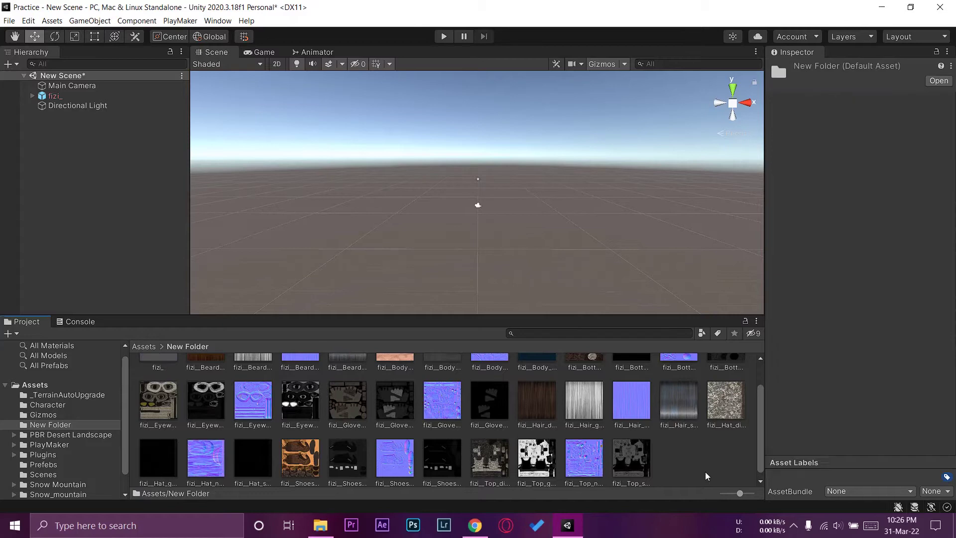
mouse_move(740, 198)
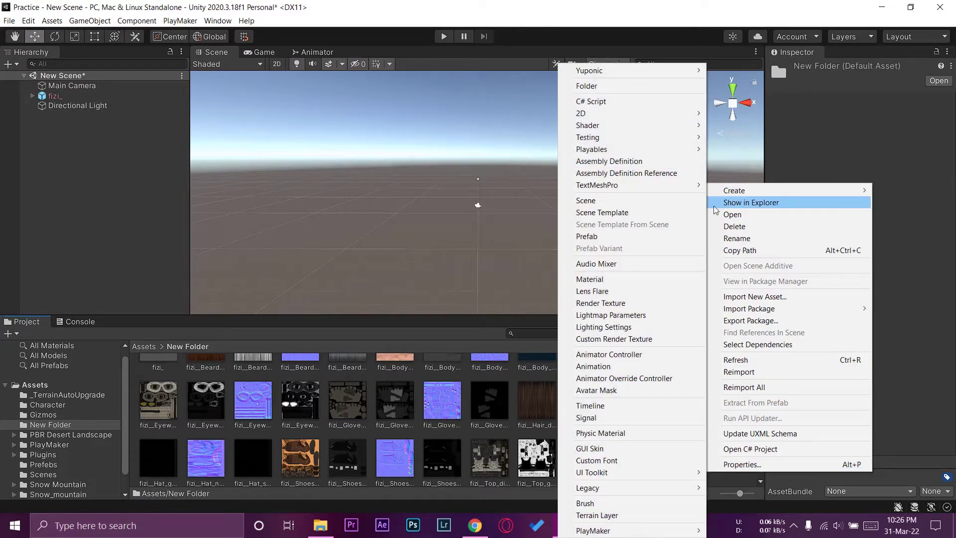
left_click(643, 278)
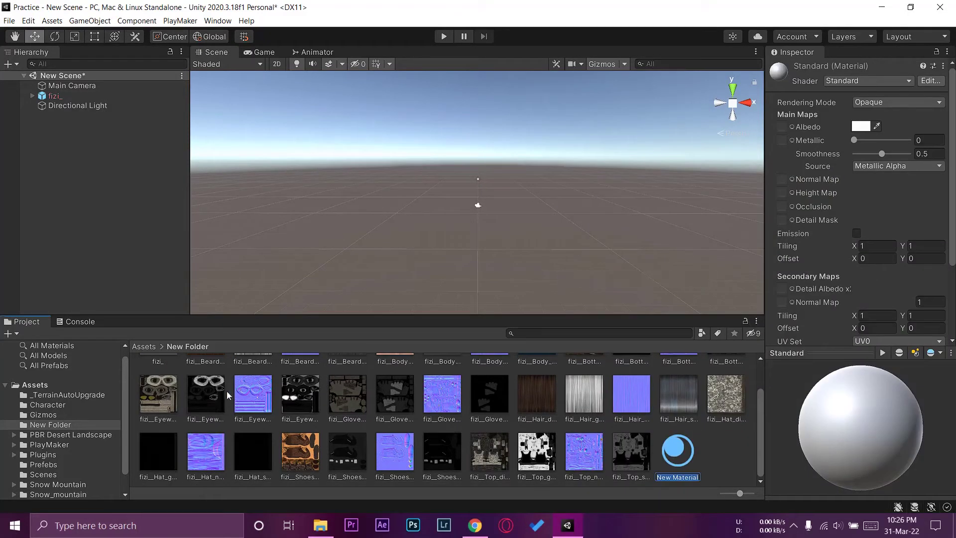
left_click_drag(677, 451, 653, 263)
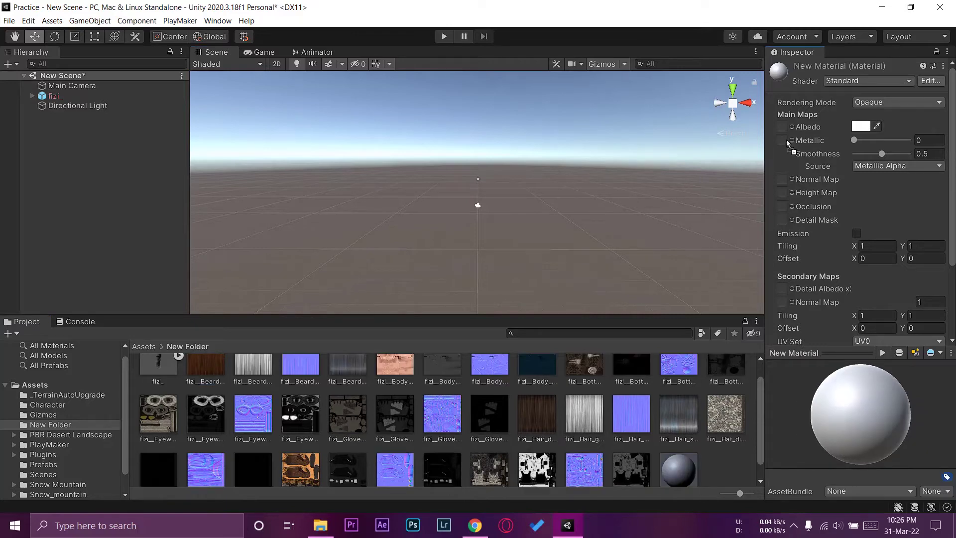
left_click_drag(781, 127, 781, 127)
scroll(274, 420, "up", 1)
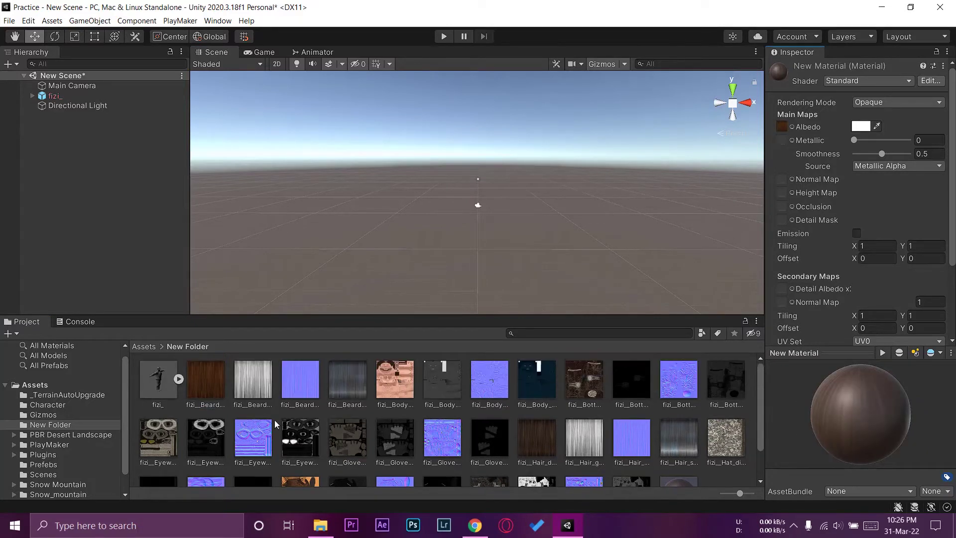
- Remap fizi_'s BeardsMat to New Material and drag fizi_ into the Scene view
left_click(168, 381)
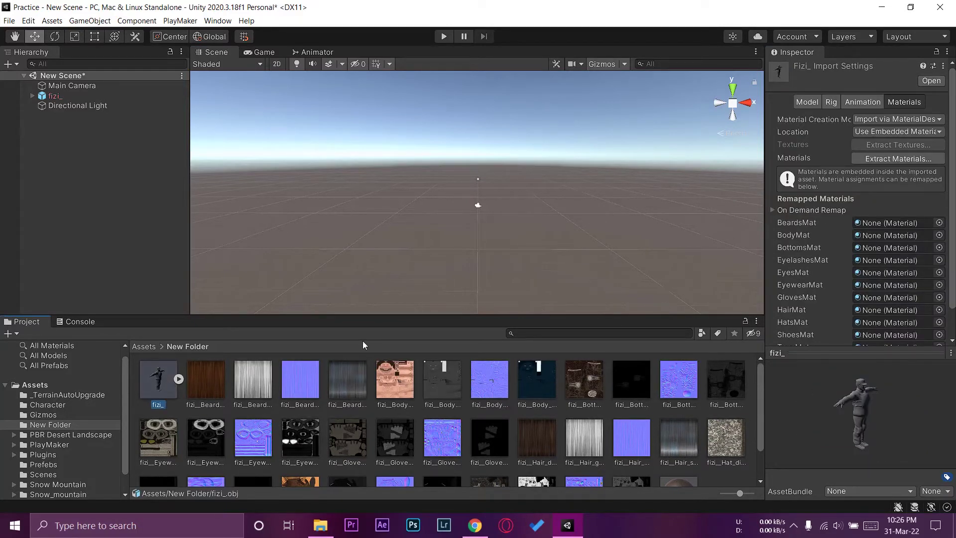
scroll(595, 421, "down", 2)
left_click_drag(677, 452, 887, 192)
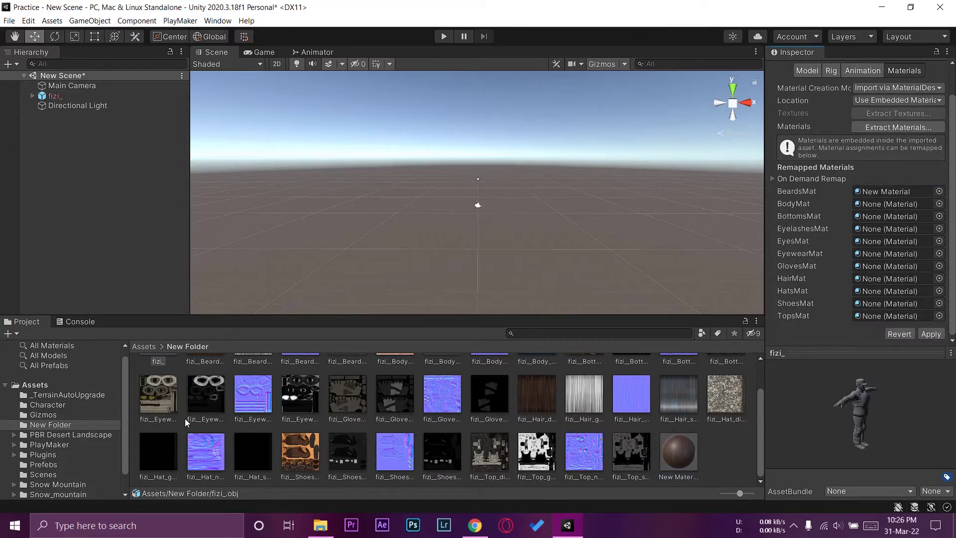
scroll(185, 422, "up", 2)
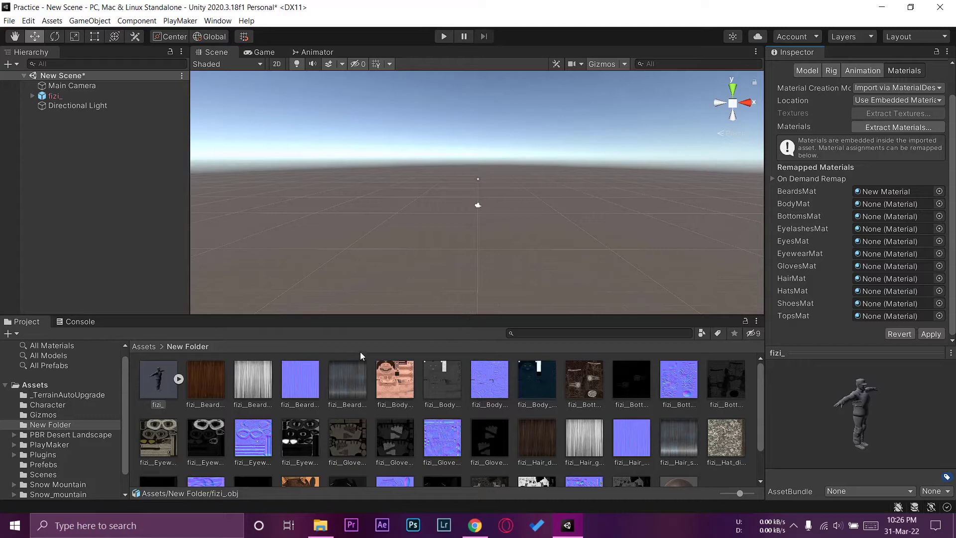
left_click_drag(159, 393, 478, 254)
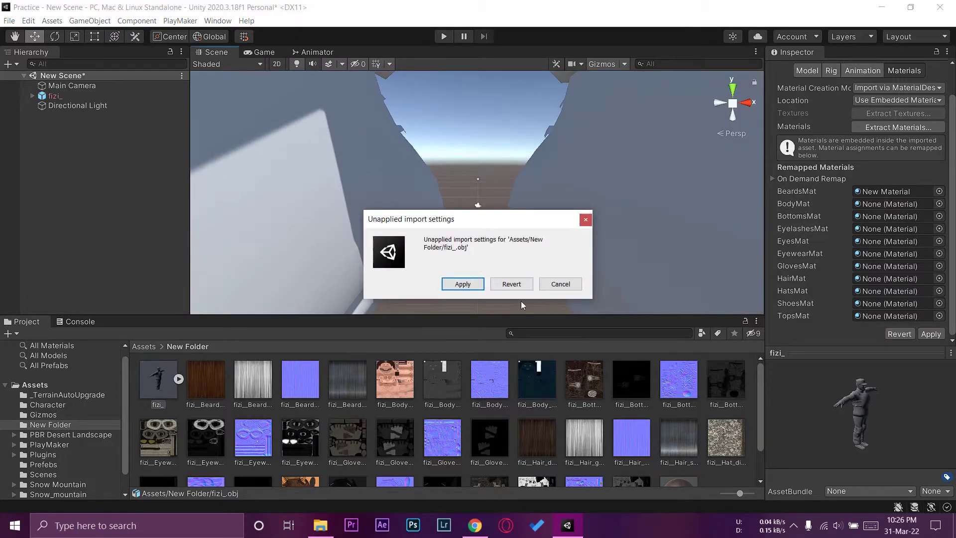
- Apply the pending import settings and orbit to a close-up of the placed model
left_click(462, 283)
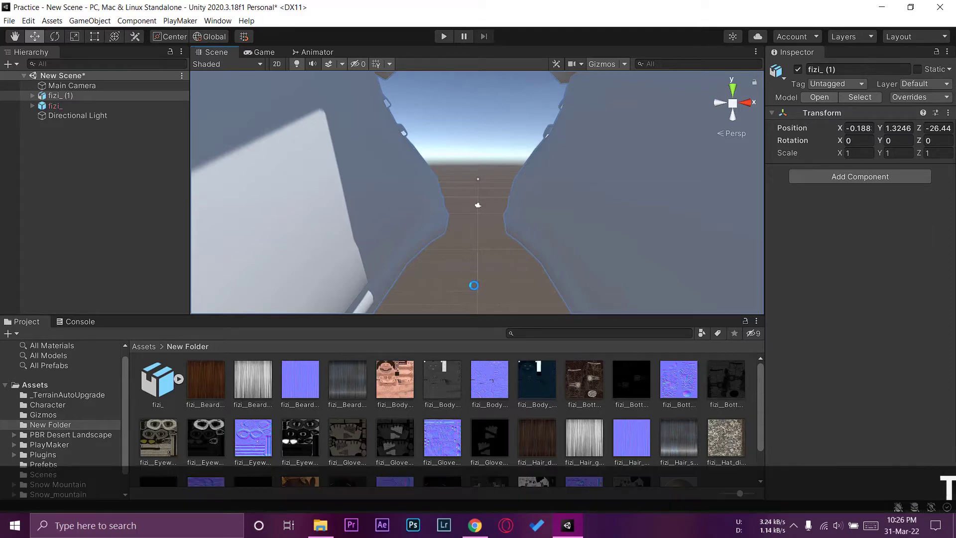
scroll(437, 211, "down", 10)
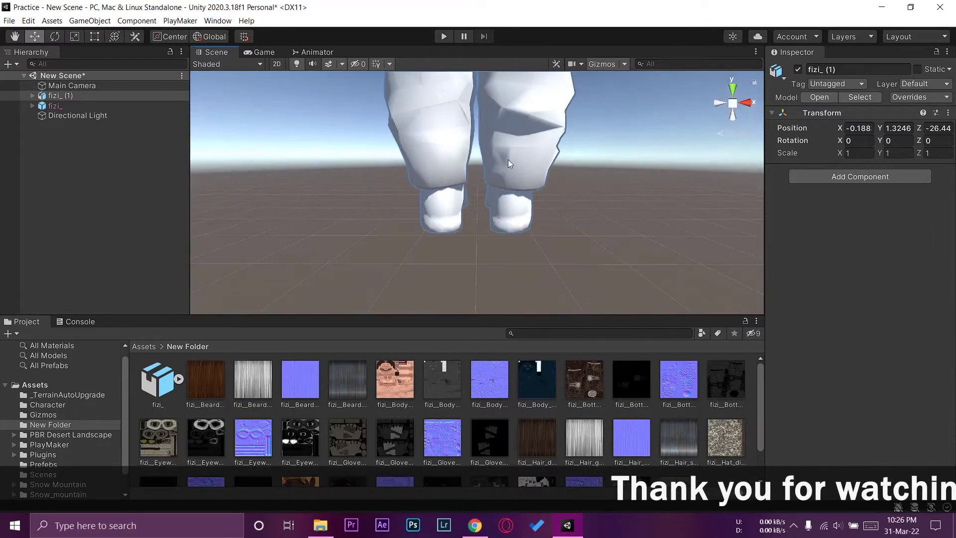
scroll(498, 125, "down", 6)
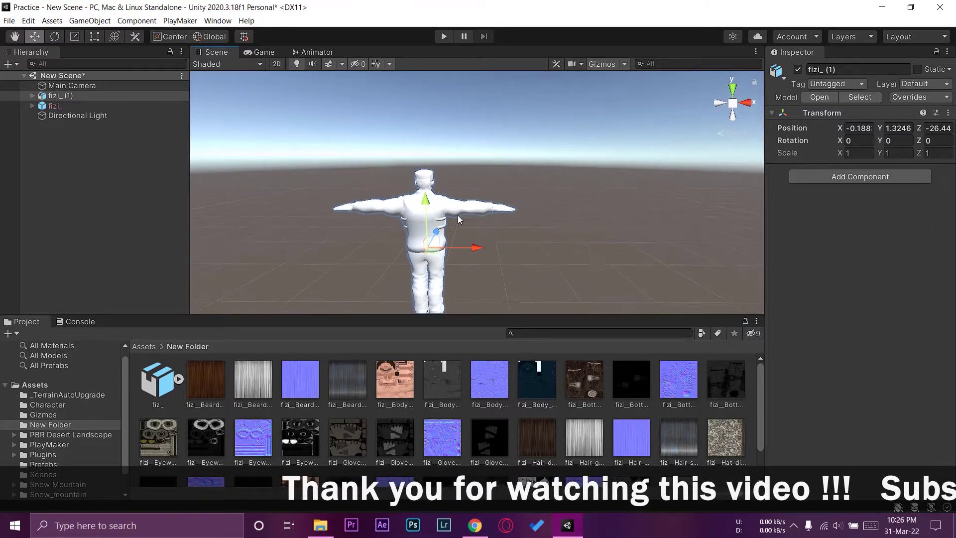
left_click_drag(458, 215, 598, 211, "alt")
scroll(597, 212, "up", 3)
left_click_drag(628, 244, 501, 237, "alt")
scroll(502, 239, "down", 3)
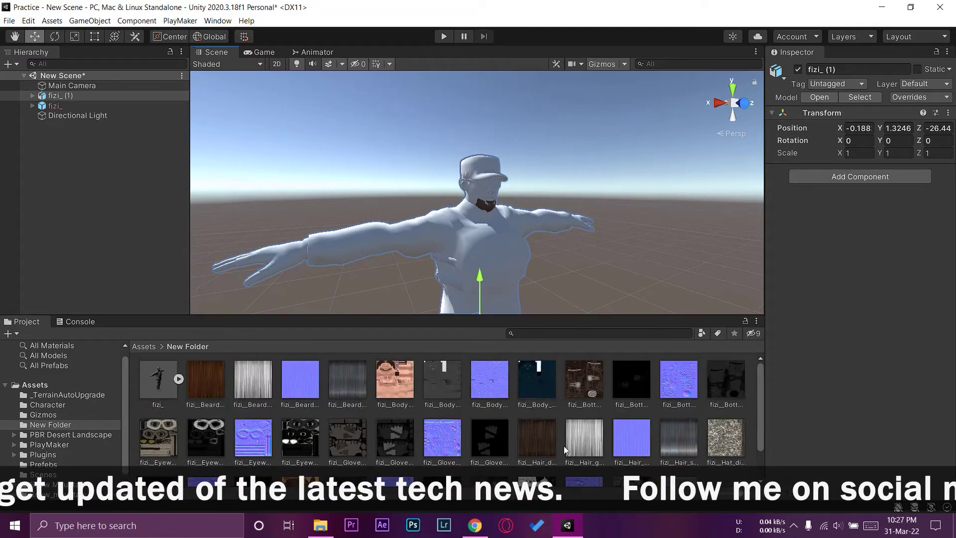
- Delete fizi_ (1) and fizi_ from the Hierarchy
key("Delete")
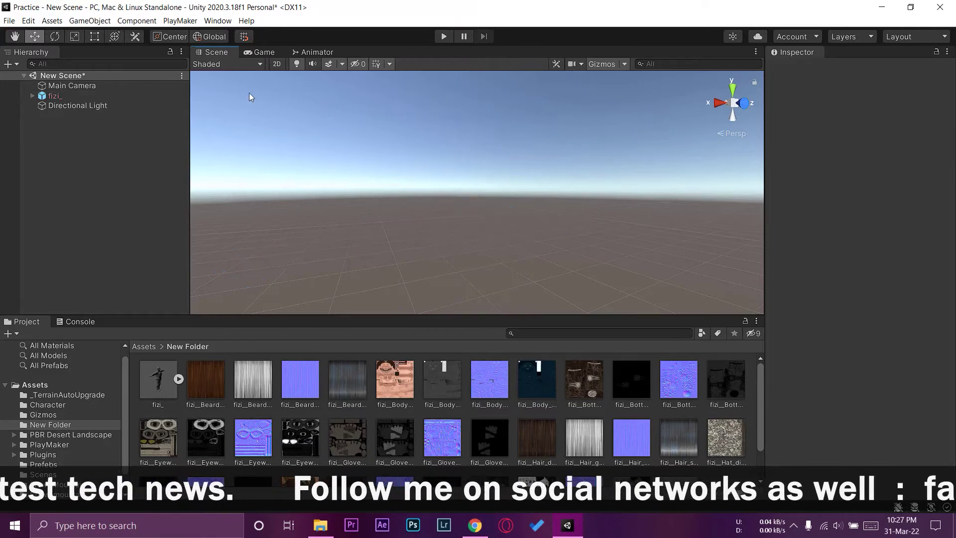
left_click(55, 95)
key("Delete")
- Select and delete all 38 imported assets in New Folder
left_click(409, 436)
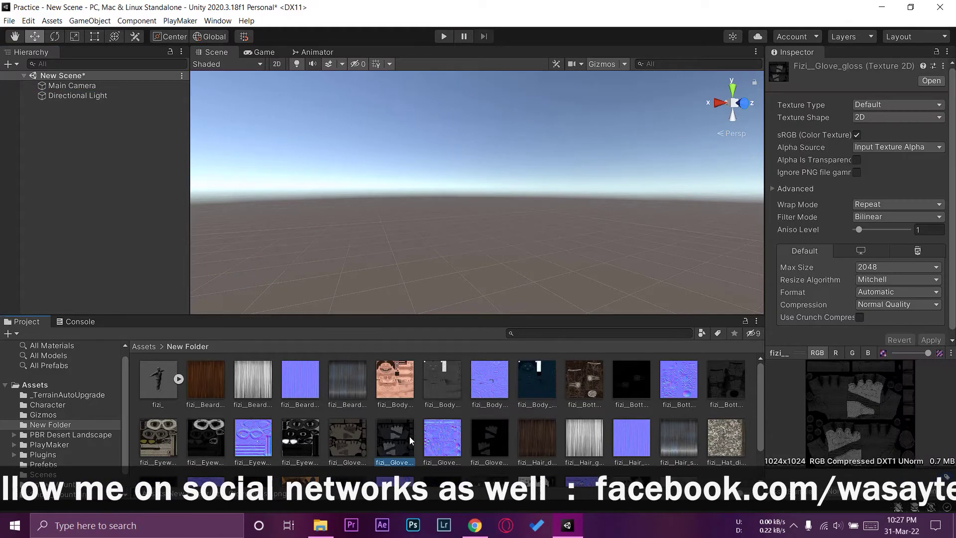
key("ctrl+a")
key("Delete")
key("Return")
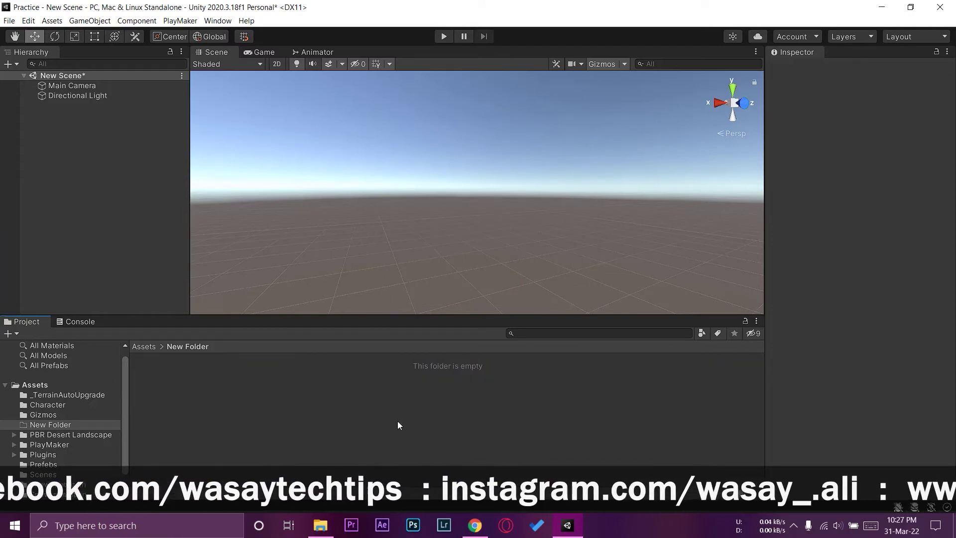
left_click(881, 7)
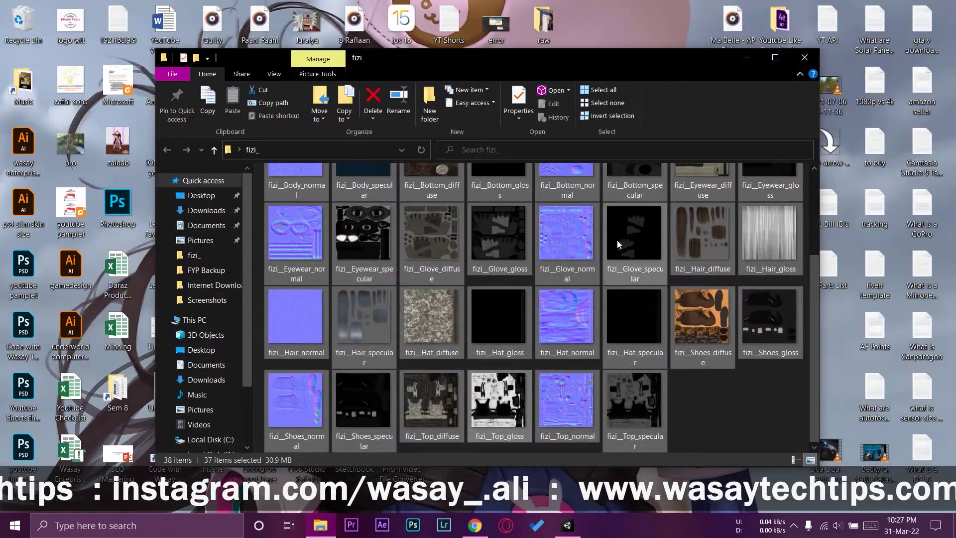
- Compress the desktop fizi_ folder via Send to > Compressed (zipped) folder
scroll(617, 240, "up", 3)
left_click(746, 57)
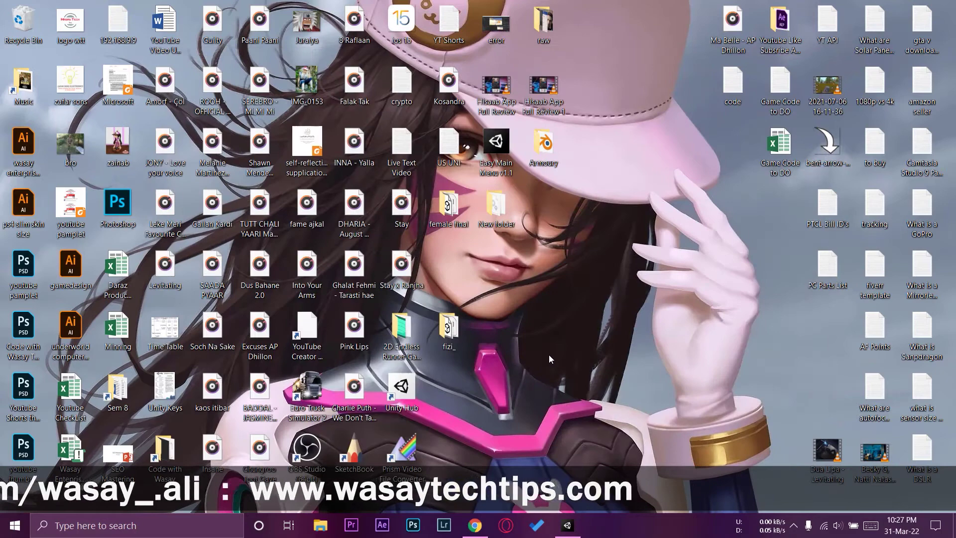
double_click(448, 329)
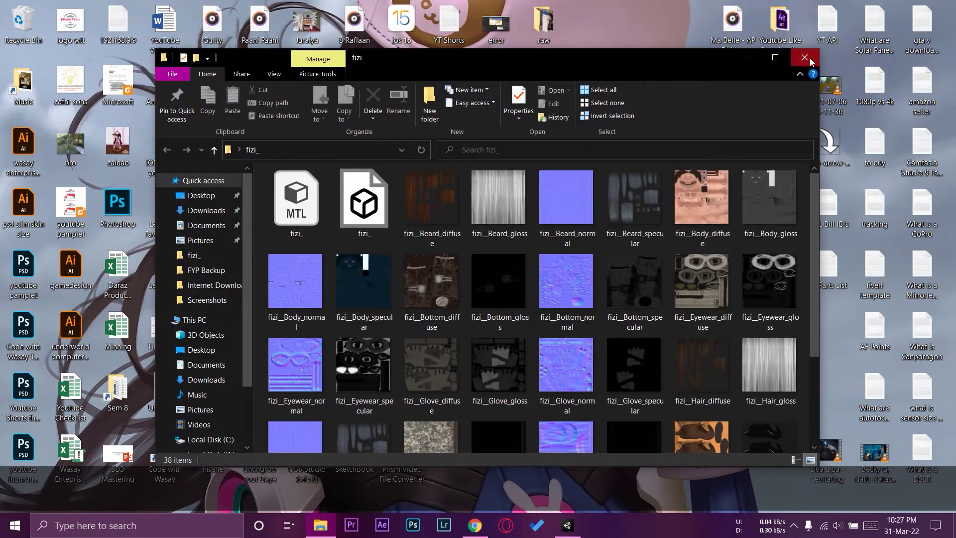
left_click(744, 59)
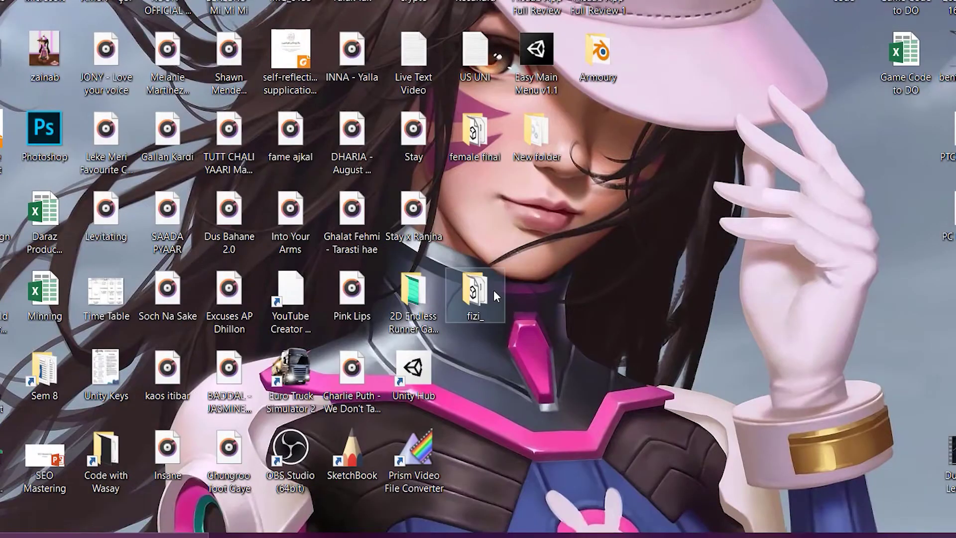
right_click(494, 289)
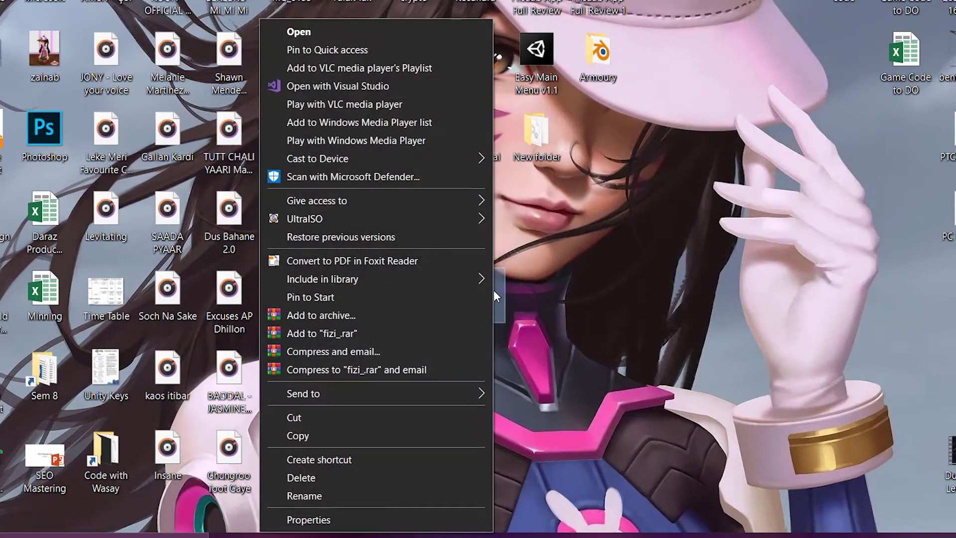
mouse_move(455, 394)
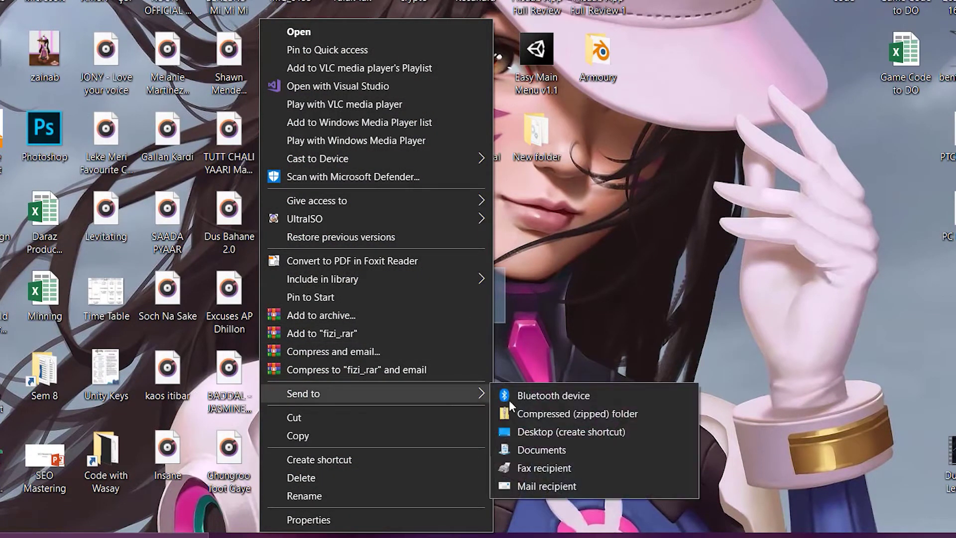
left_click(568, 414)
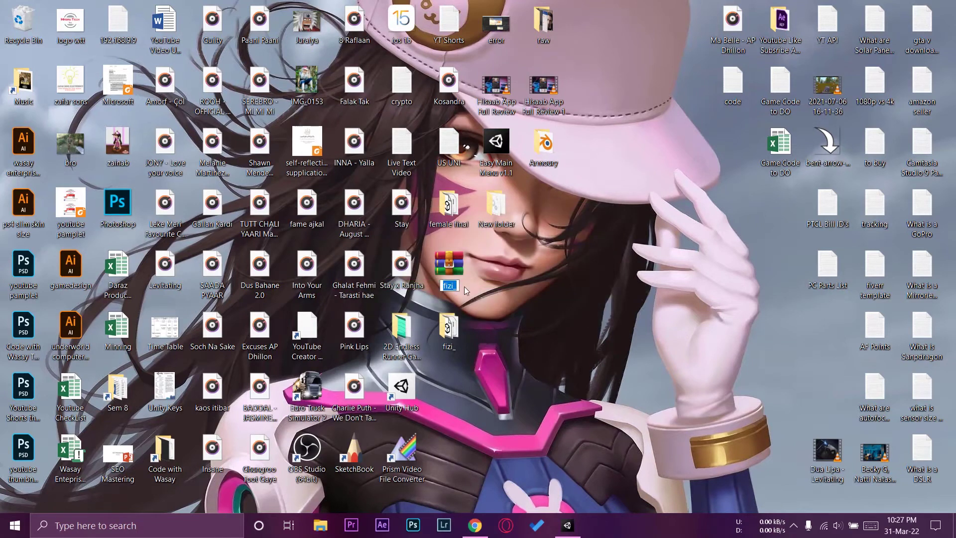
- Switch to Mixamo in Chrome and open the Upload a Character file picker
left_click(481, 523)
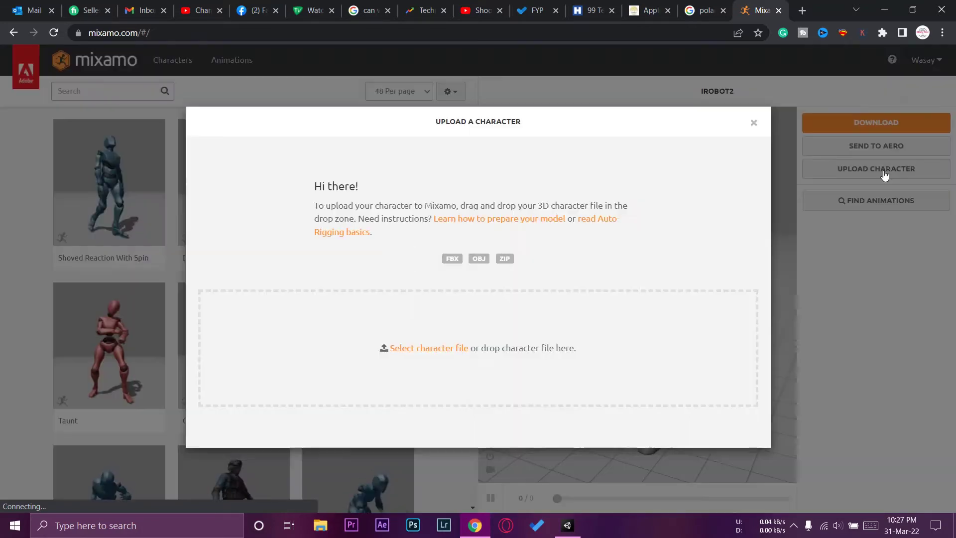
left_click(864, 170)
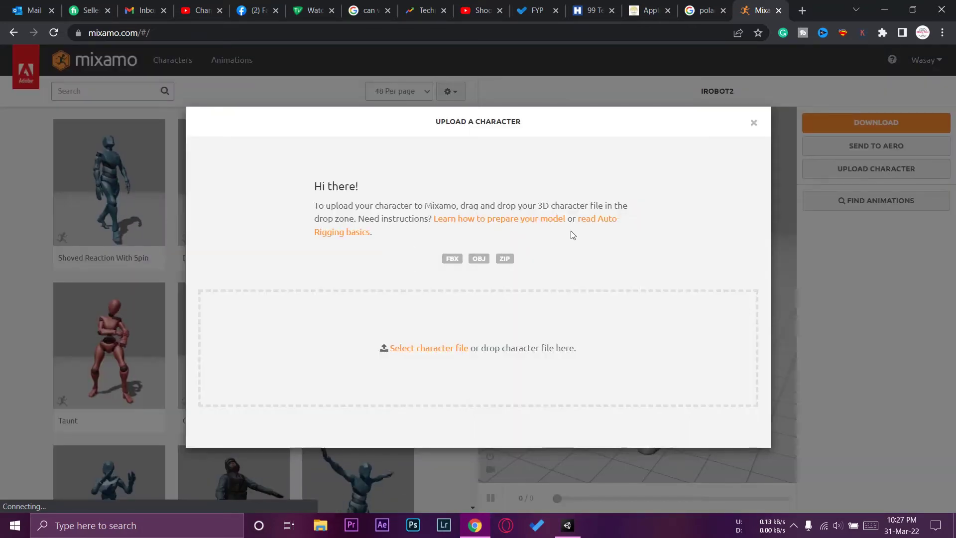
left_click(430, 348)
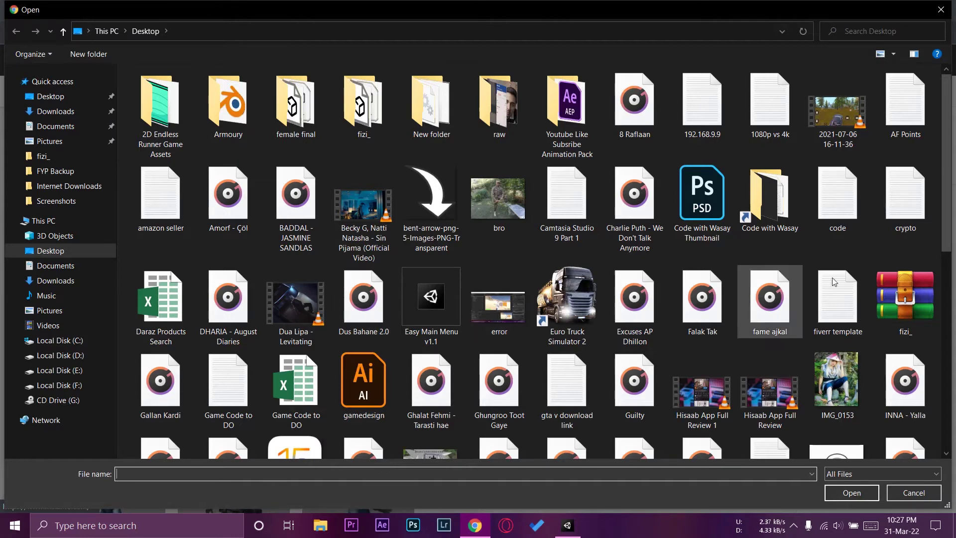
- Upload the fizi_ zip archive from the Desktop into Mixamo's Auto-Rigger
double_click(904, 298)
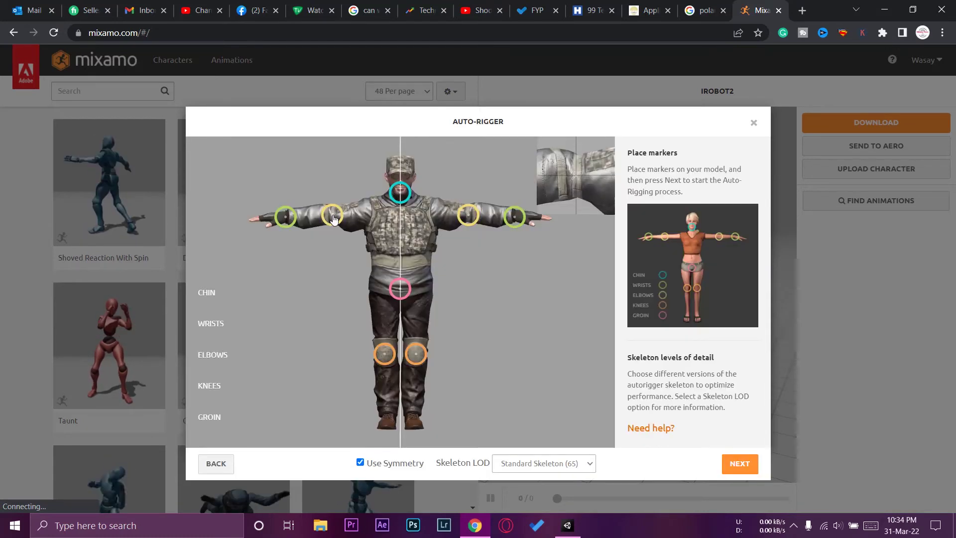
- Nudge the elbow marker onto the soldier's elbow and run the auto-rigger
left_click_drag(333, 213, 334, 218)
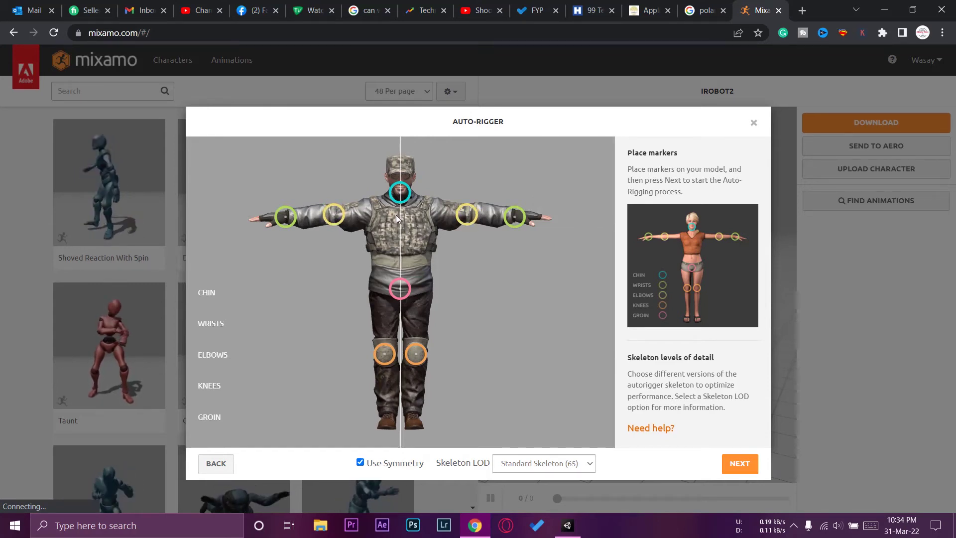
left_click(736, 462)
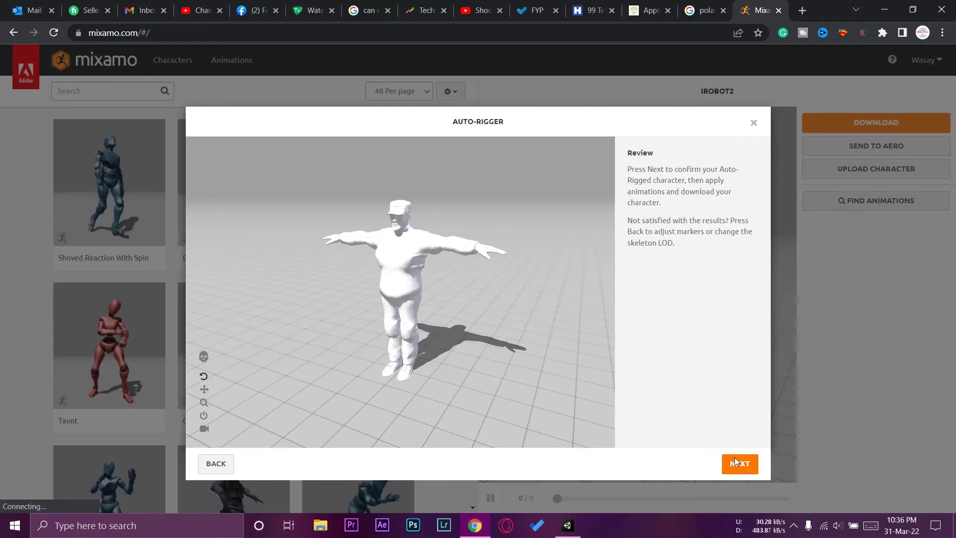
- Accept the rig and download the soldier as Collada (.dae) in T-pose through Free Download Manager
left_click(740, 462)
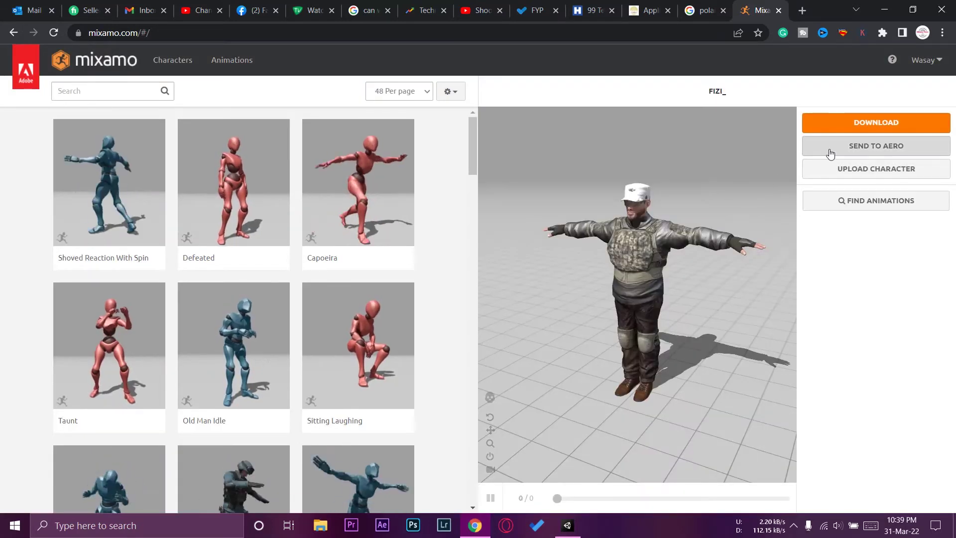
left_click(845, 127)
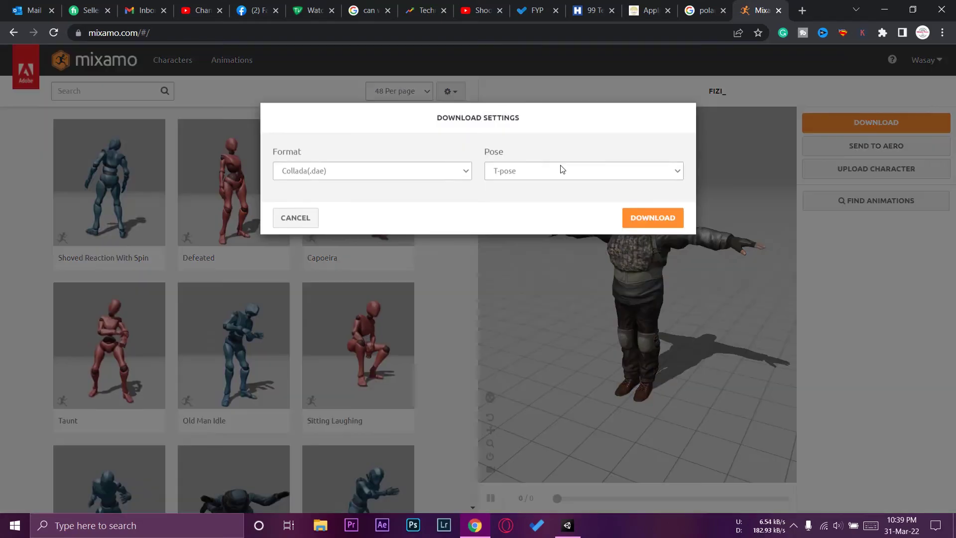
left_click(448, 168)
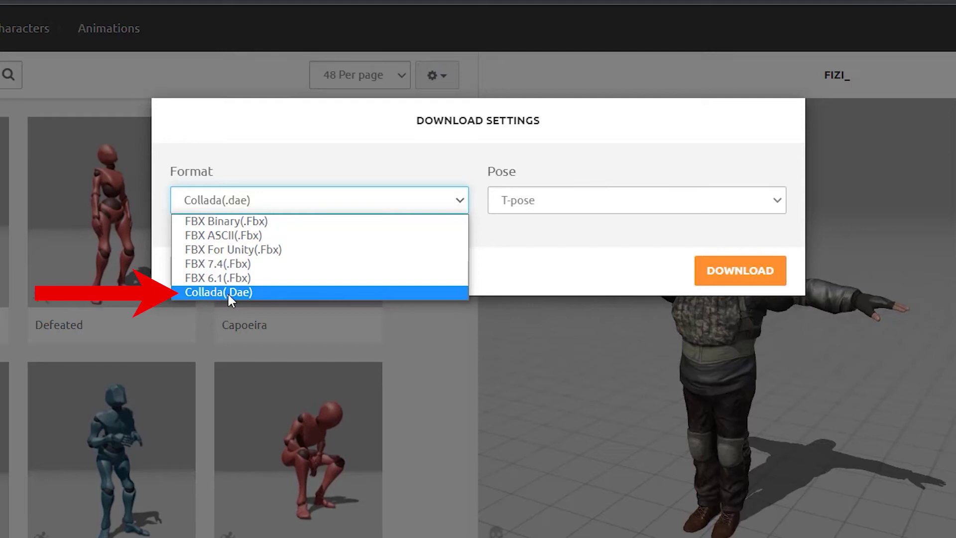
left_click(507, 238)
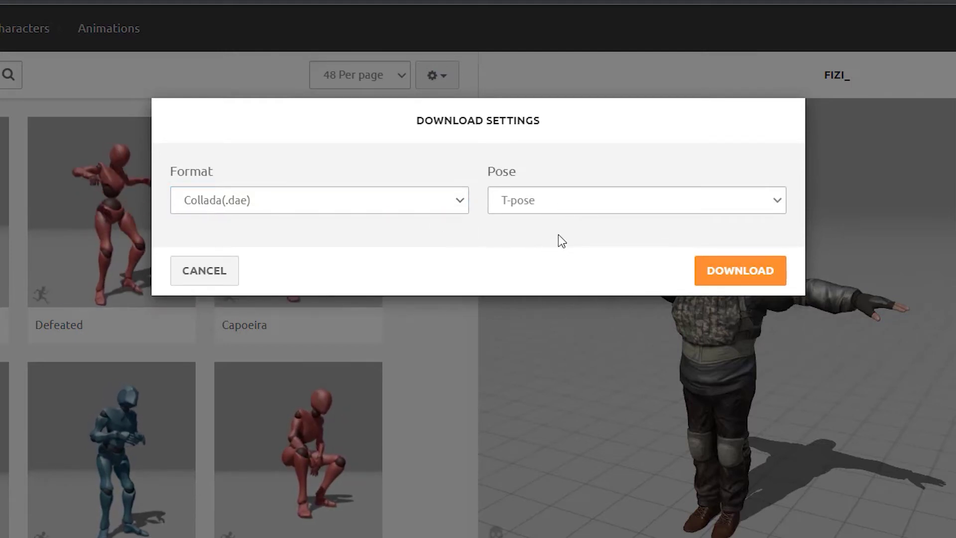
left_click(731, 278)
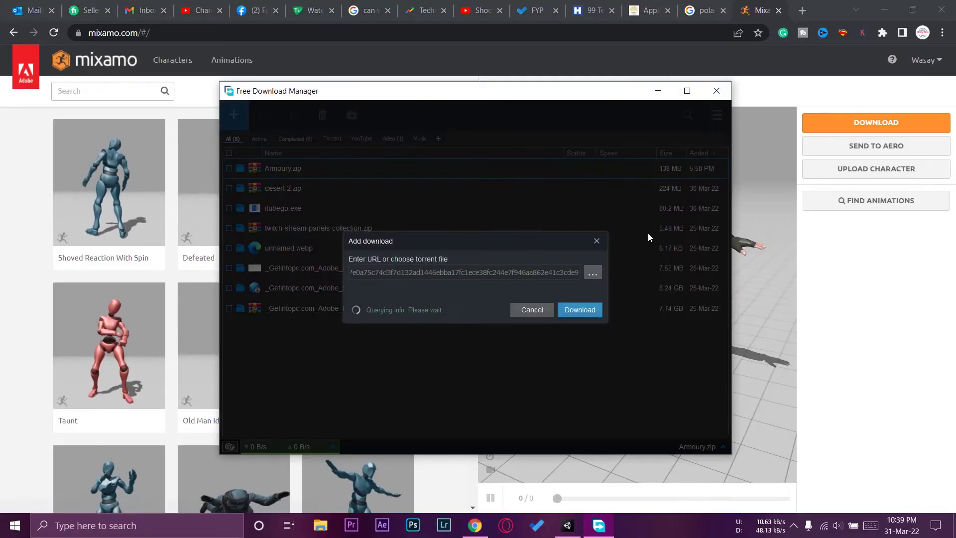
left_click(594, 331)
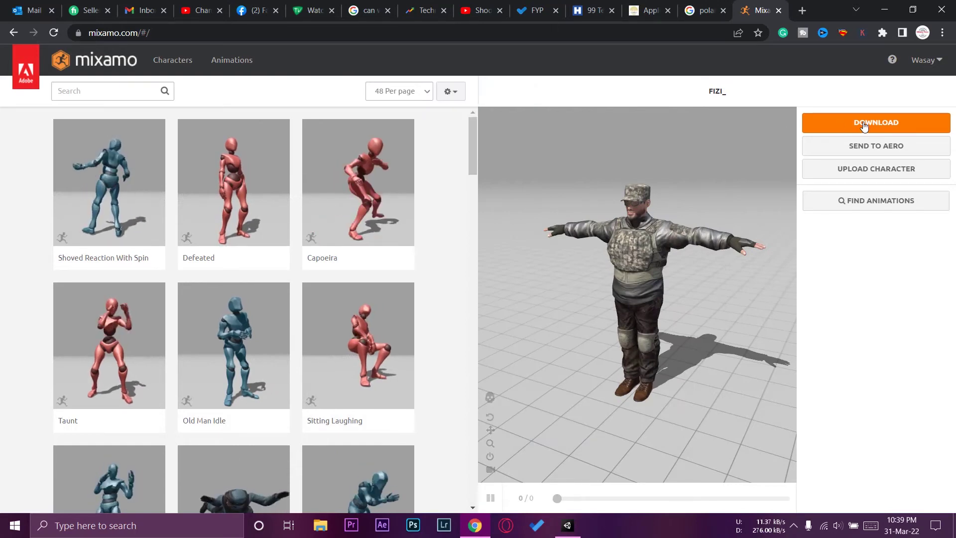
- Download the soldier again in FBX For Unity (.fbx) format, confirming in Free Download Manager
left_click(846, 123)
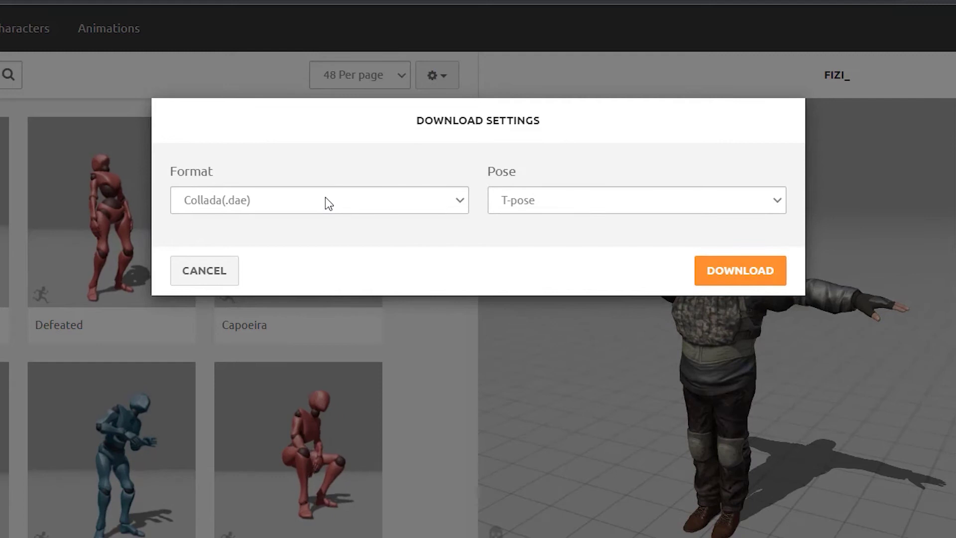
left_click(324, 201)
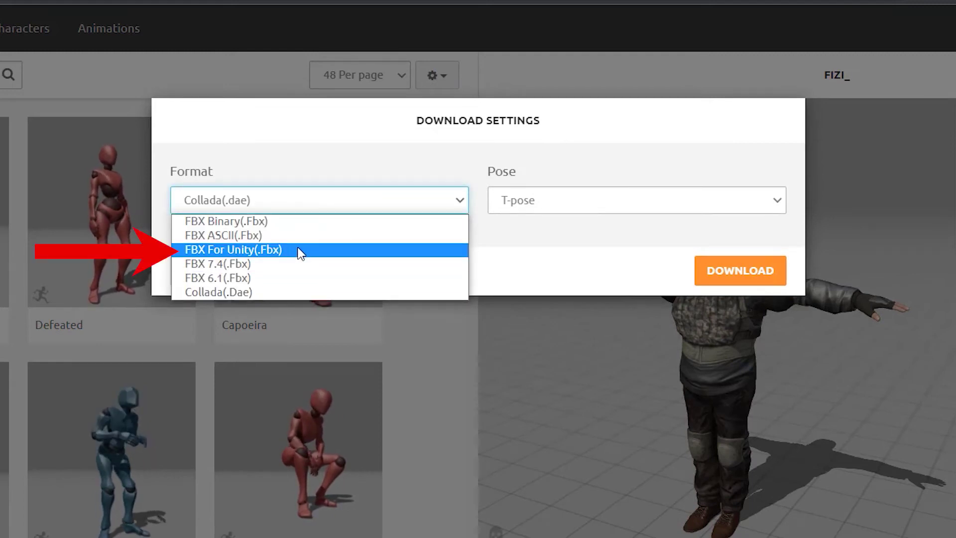
left_click(328, 250)
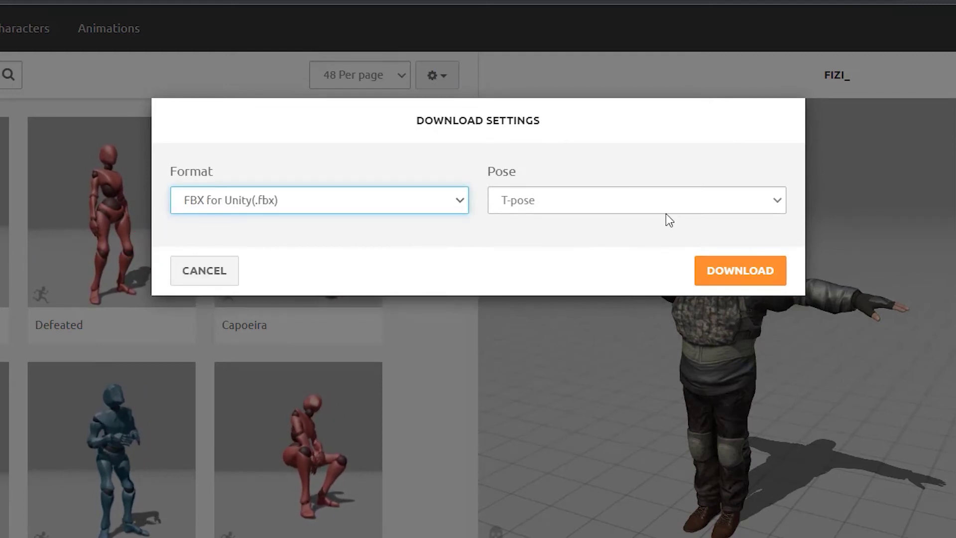
left_click(736, 271)
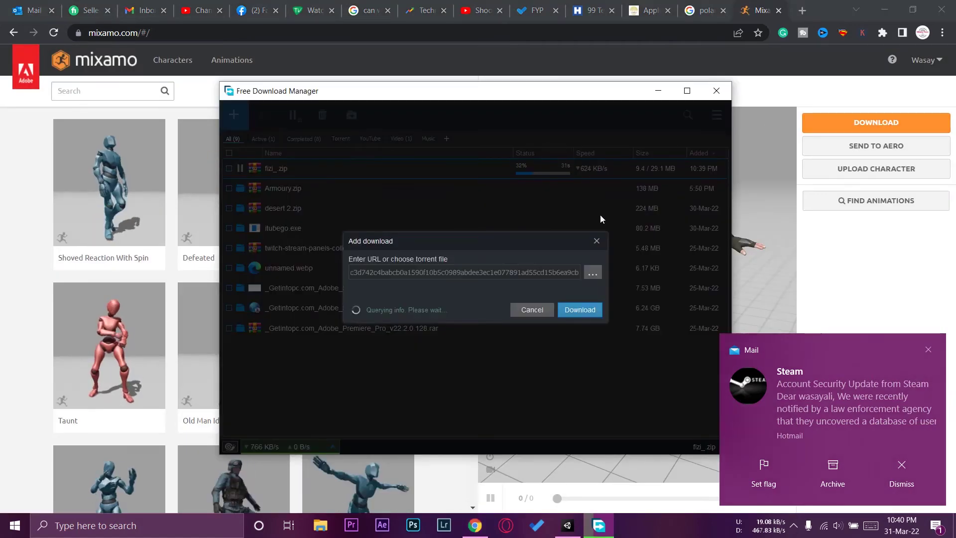
left_click(577, 309)
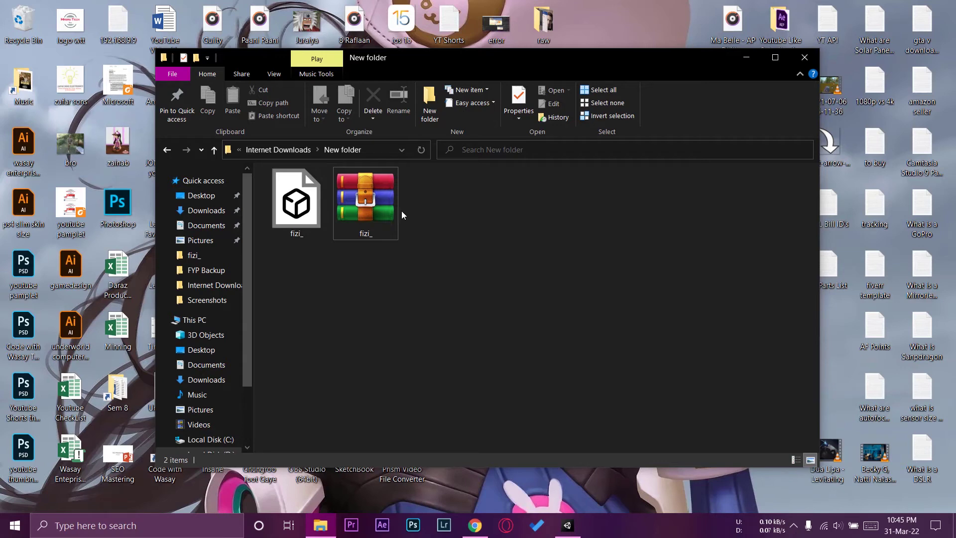
- Drag the textures folder out of the fizi_ archive into the New folder, beside the fizi_ model
left_click(381, 204)
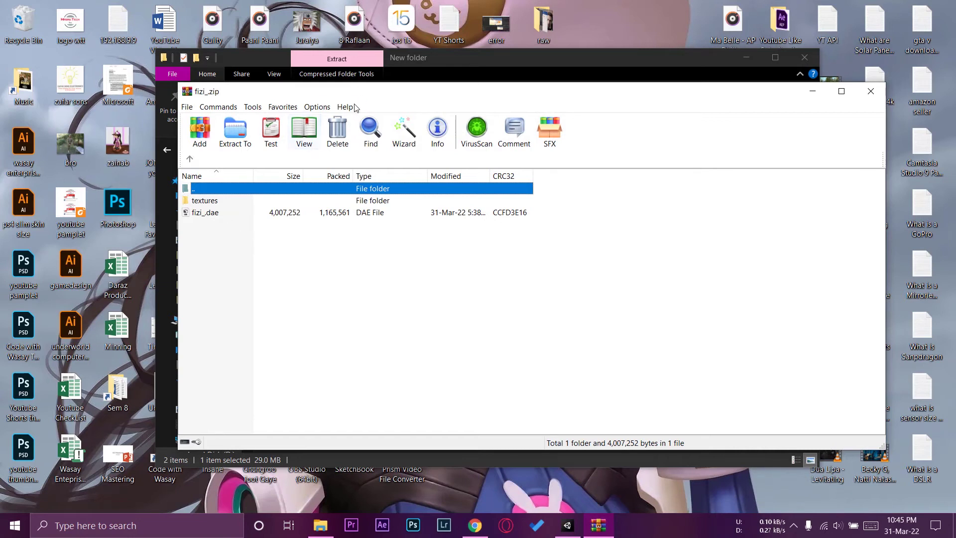
left_click(362, 225)
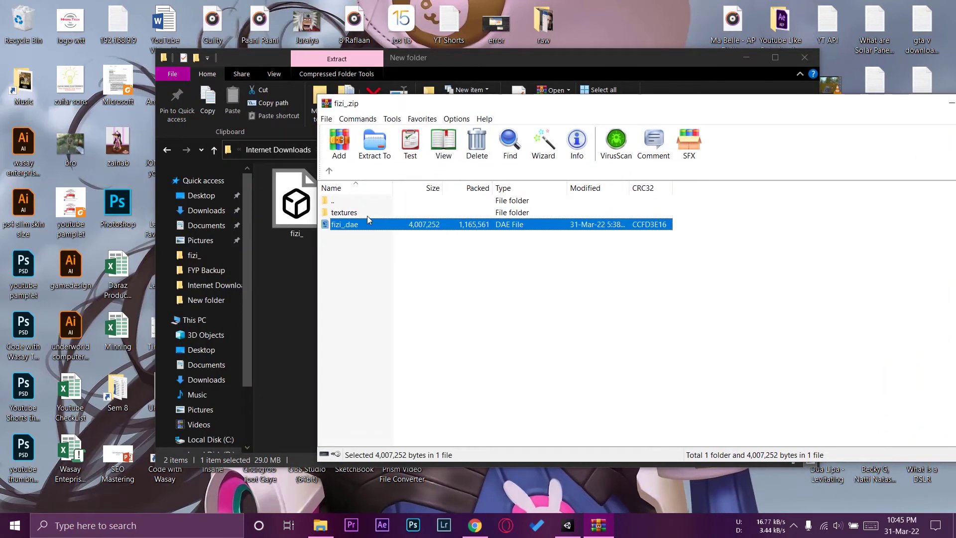
left_click(367, 214)
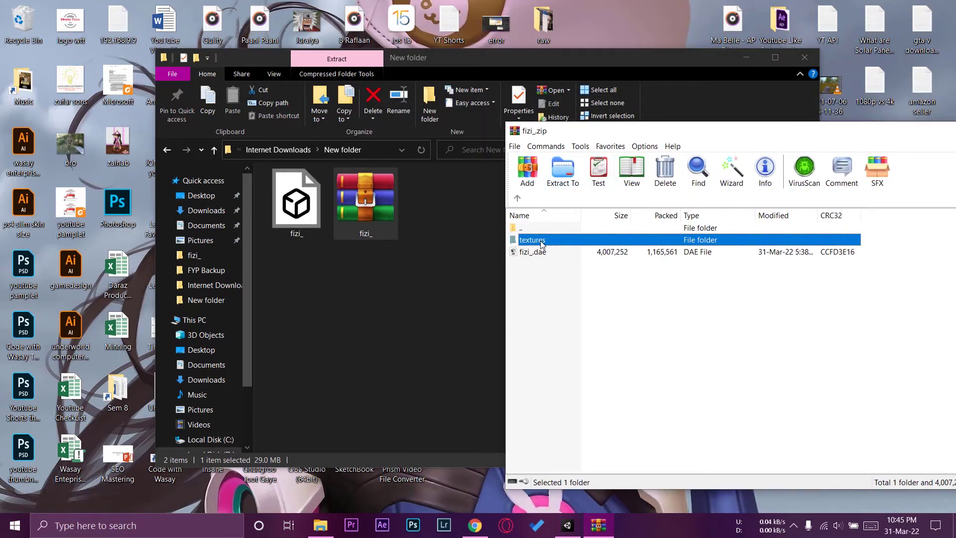
left_click(541, 241)
left_click_drag(585, 246, 497, 250)
left_click_drag(401, 297, 402, 299)
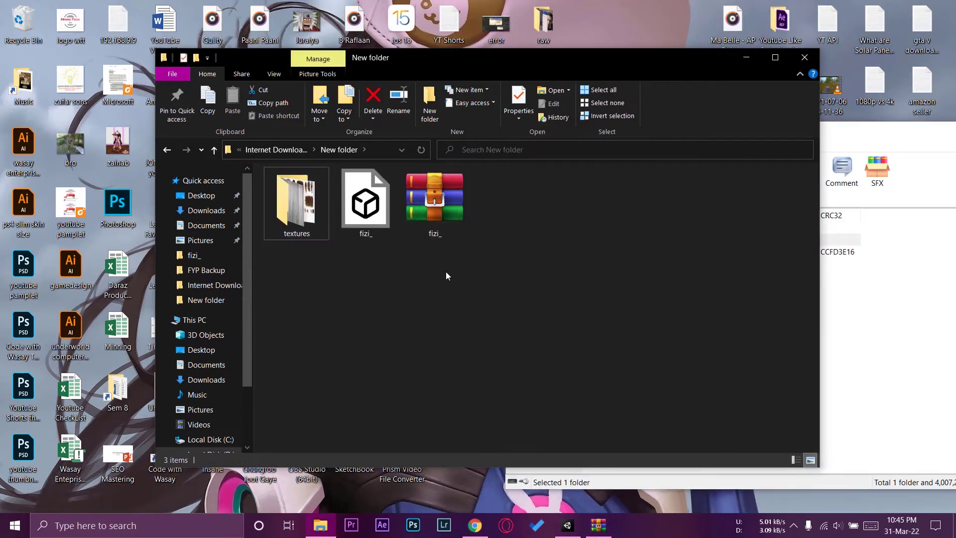
left_click(372, 220)
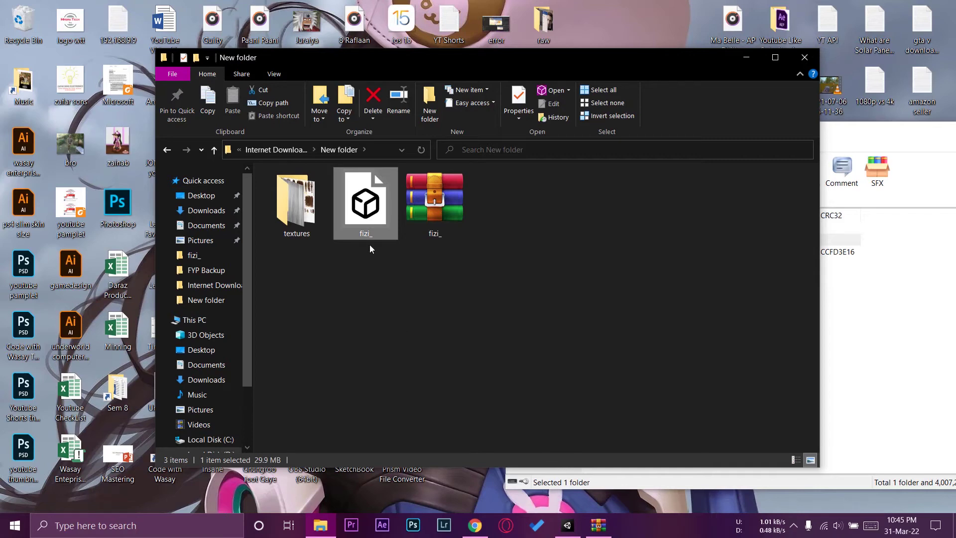
- Preview the textured fizi_ soldier in 3D Viewer, then close the viewer and the WinRAR window
double_click(371, 204)
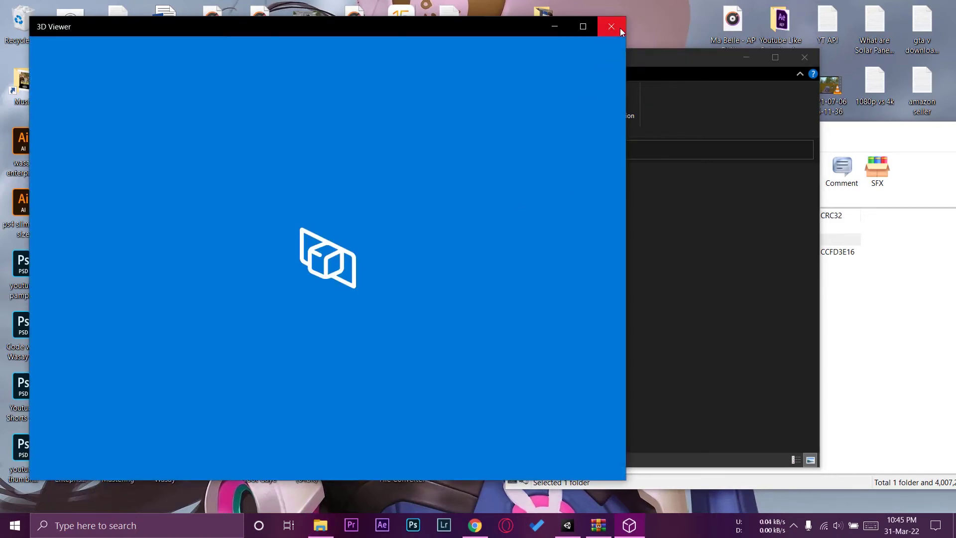
left_click_drag(846, 130, 636, 117)
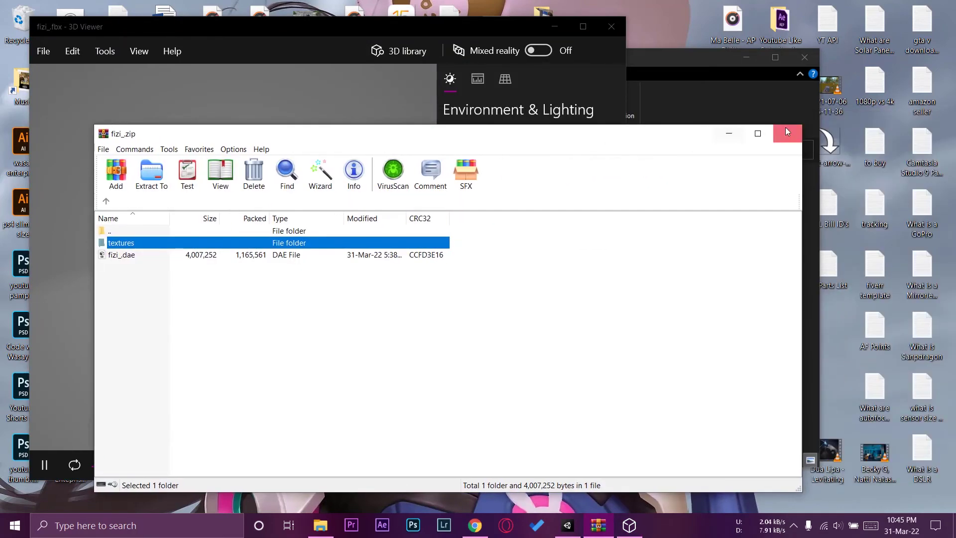
left_click(785, 126)
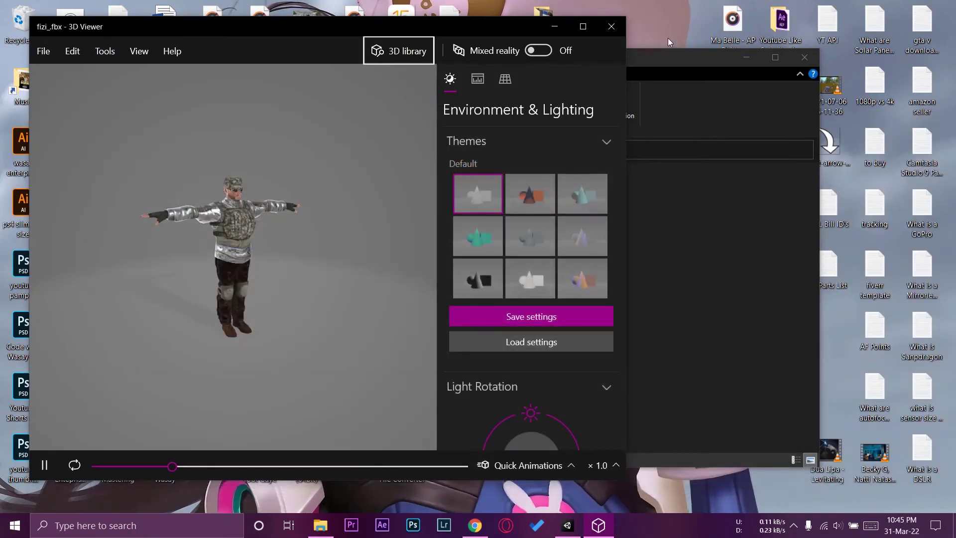
left_click(612, 27)
left_click(271, 219)
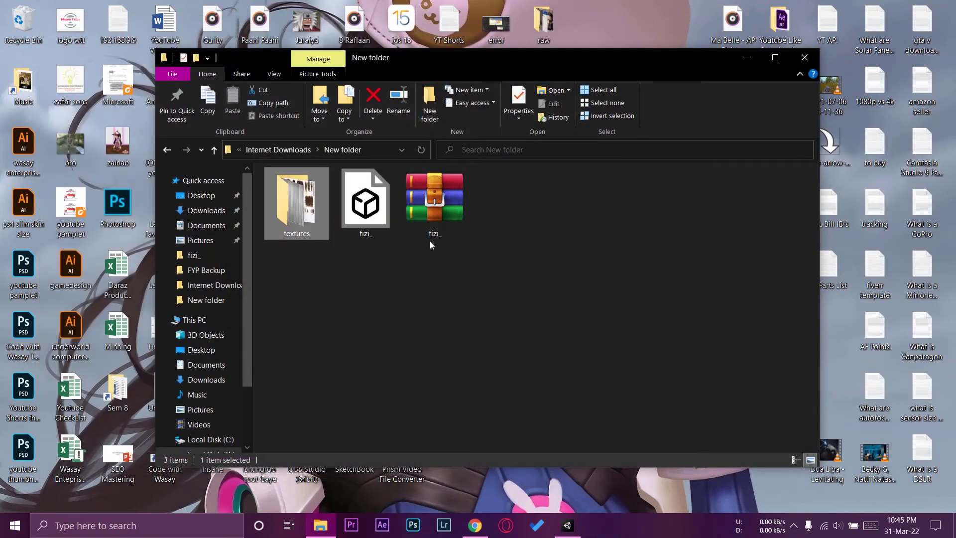
left_click(366, 295)
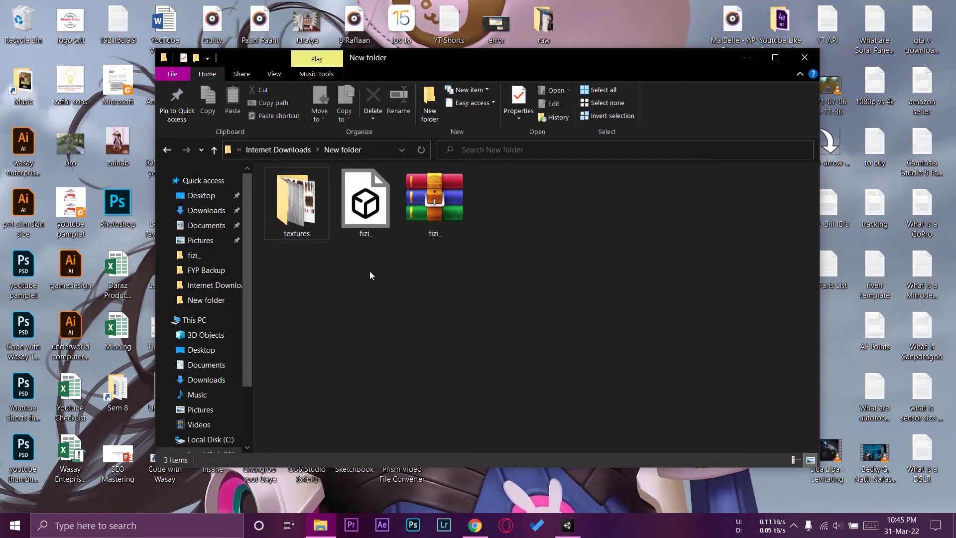
- Drag the fizi_ model and textures folder together into Unity's Project New Folder
left_click(357, 219)
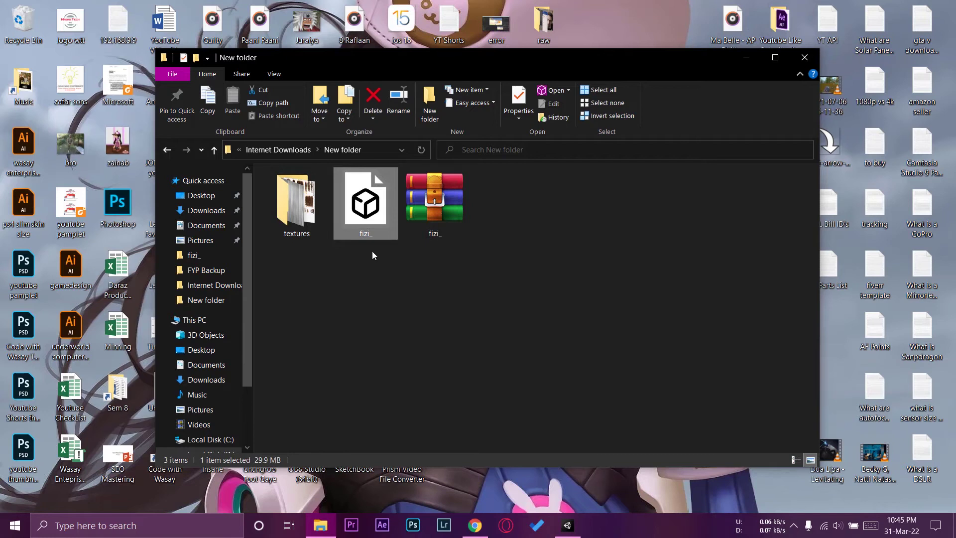
left_click(324, 238, "ctrl")
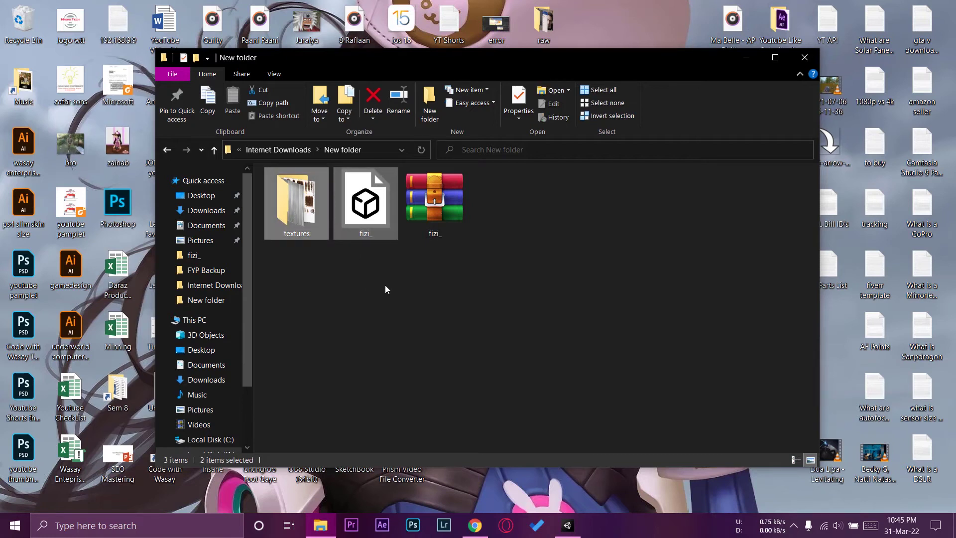
left_click_drag(299, 229, 488, 414)
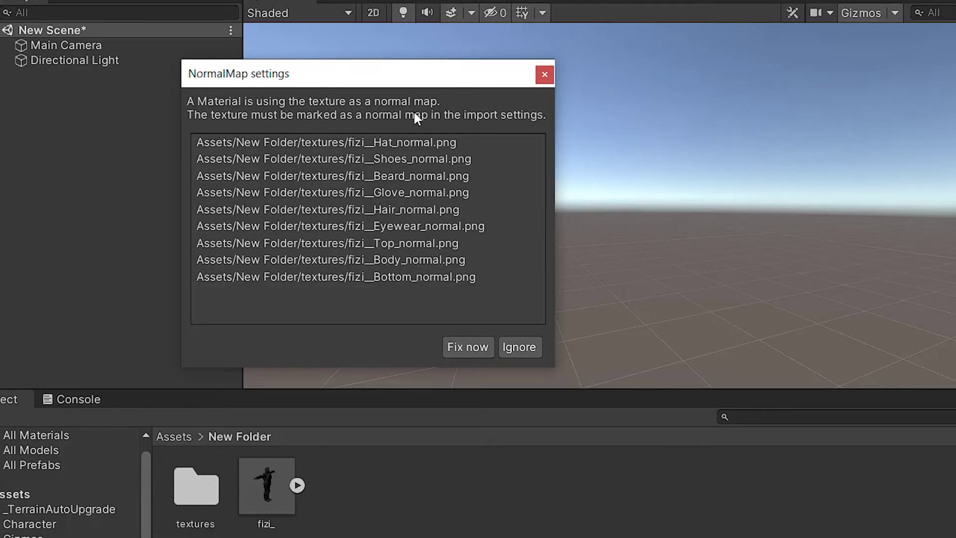
- Apply the NormalMap fix to the textures and drop the fizi_ soldier into the Scene view
left_click(468, 346)
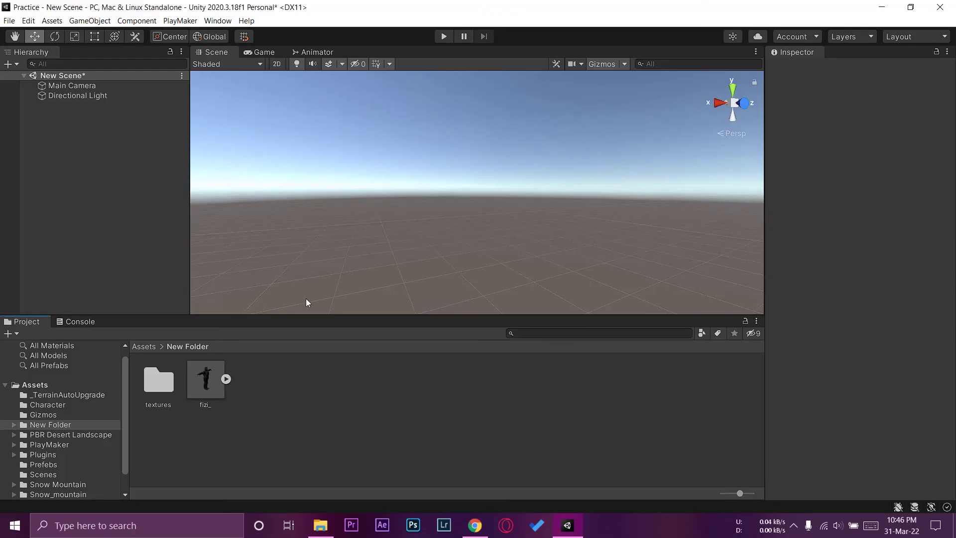
left_click(208, 377)
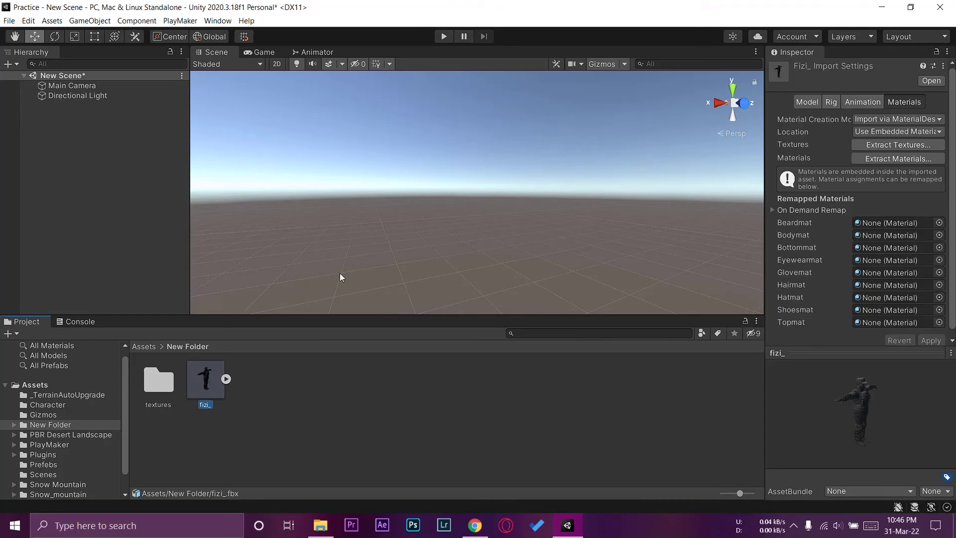
left_click(73, 85)
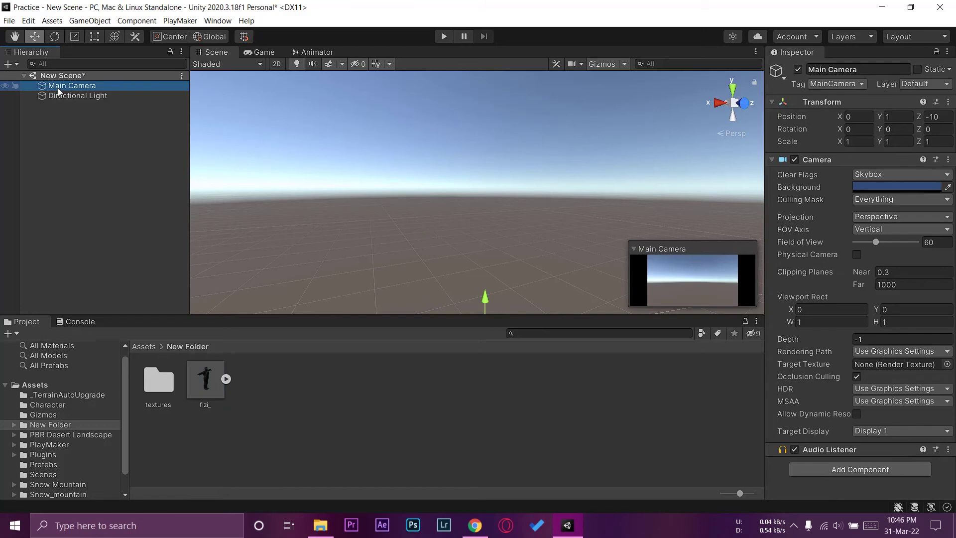
middle_click_drag(389, 156, 282, 300)
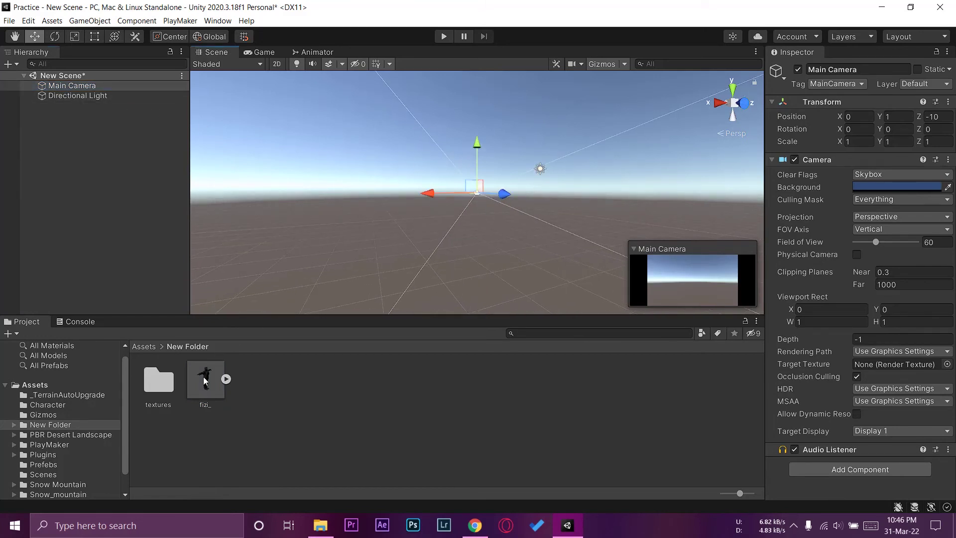
left_click_drag(203, 376, 494, 222)
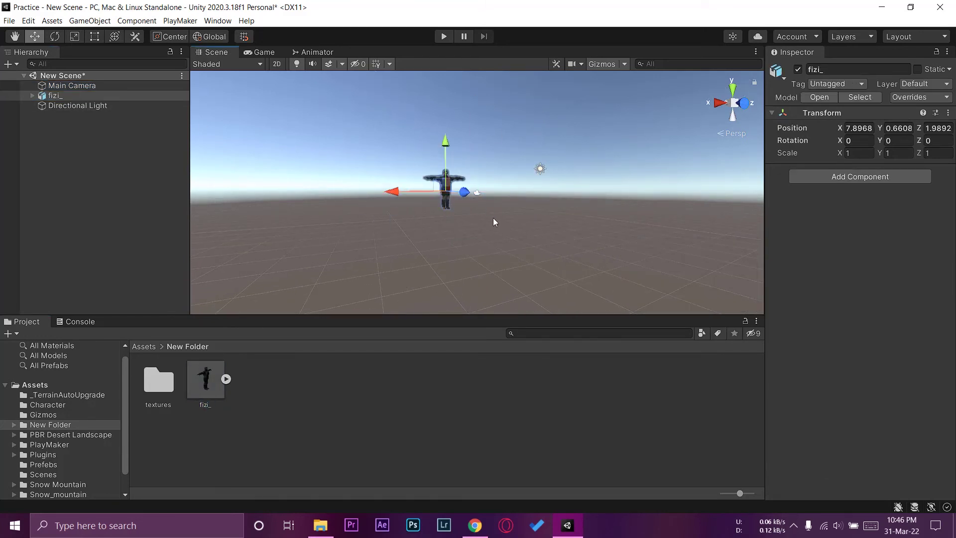
- Look at the placed soldier through the Game camera, then return to the Scene view
left_click(258, 52)
left_click(226, 54)
scroll(482, 220, "up", 5)
scroll(479, 221, "down", 2)
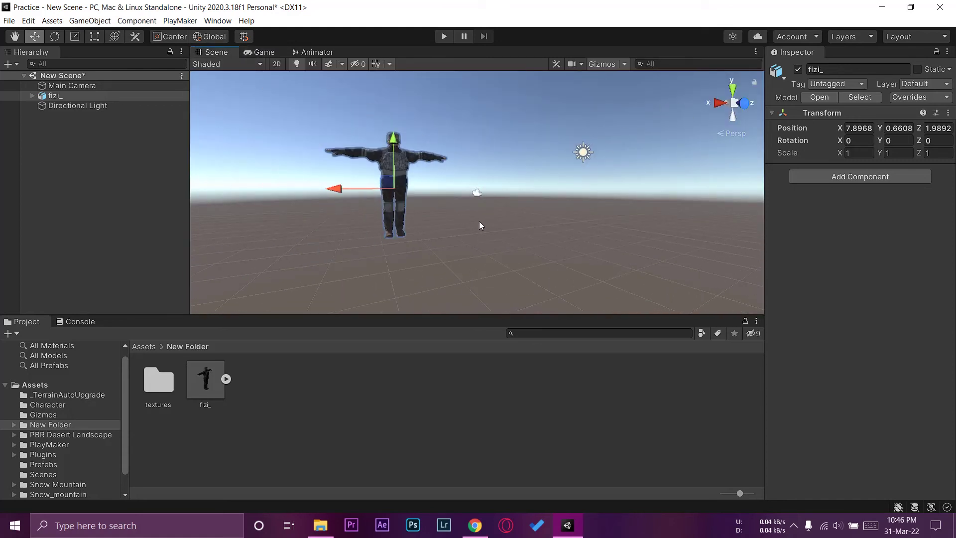
- Zoom and orbit around the soldier up close, then apply Mixamo's Capoeira animation to it
left_click(476, 193)
scroll(480, 234, "up", 2)
scroll(479, 232, "down", 2)
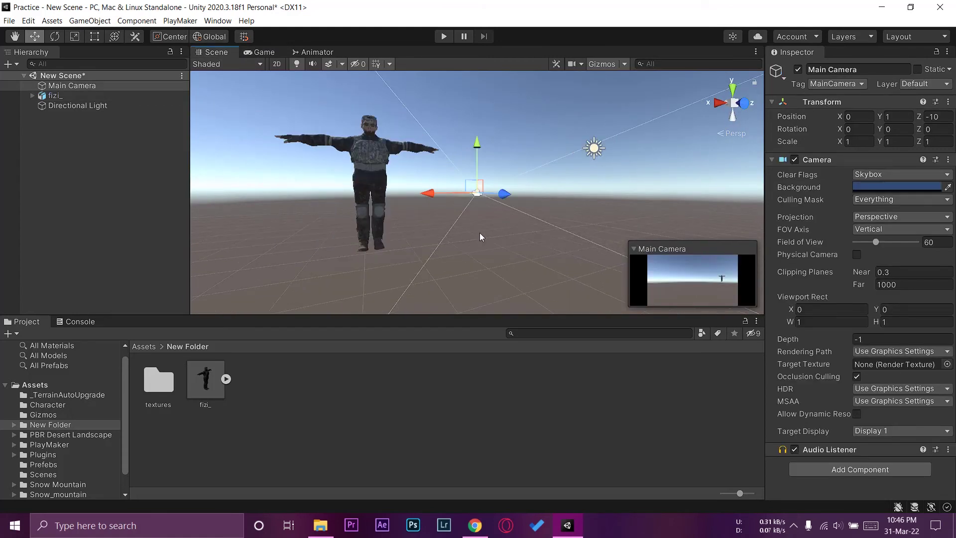
left_click_drag(479, 232, 448, 244, "alt")
scroll(455, 229, "up", 3)
middle_click_drag(455, 229, 467, 179)
scroll(483, 167, "up", 3)
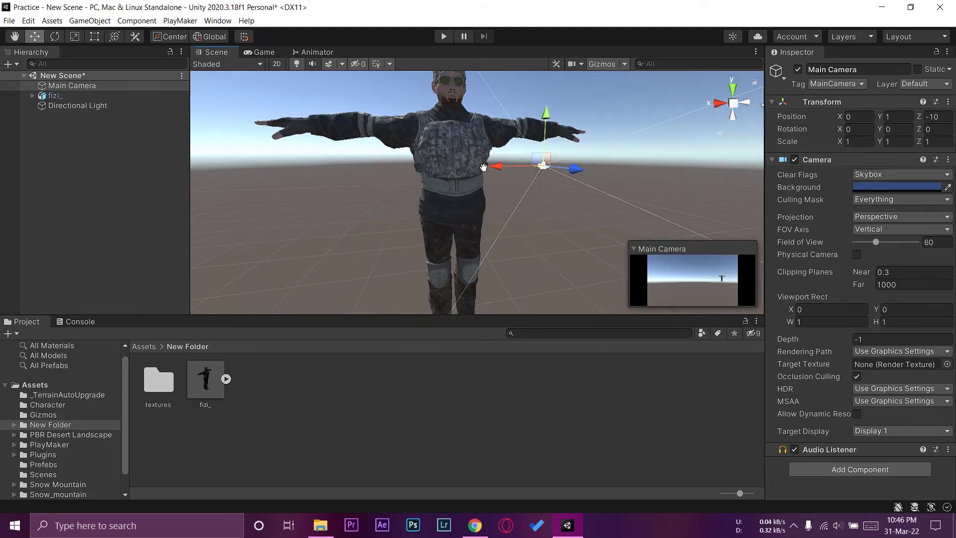
scroll(463, 198, "down", 8)
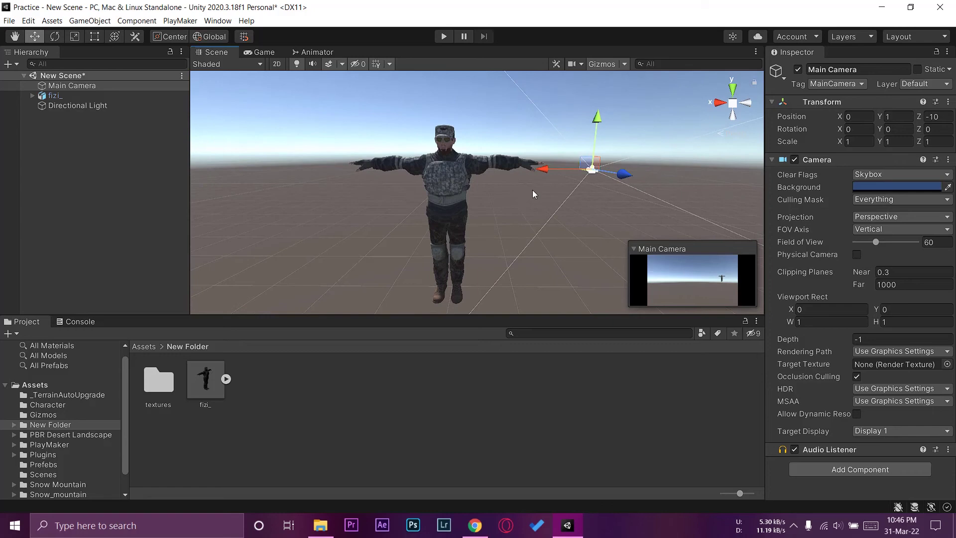
scroll(473, 198, "up", 8)
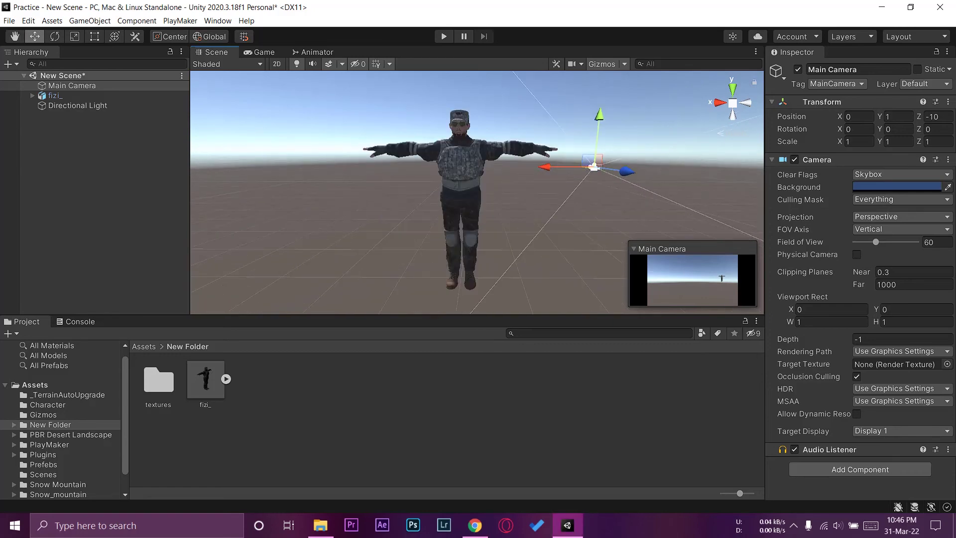
left_click(474, 525)
left_click(393, 251)
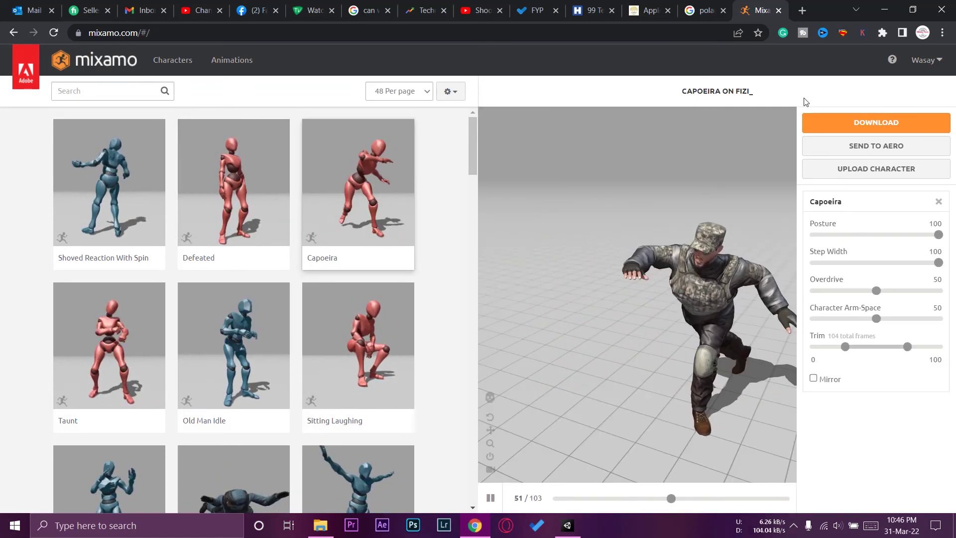
- Set the Capoeira download to Without Skin (FBX for Unity, 30 fps), then go back to Unity
left_click(820, 122)
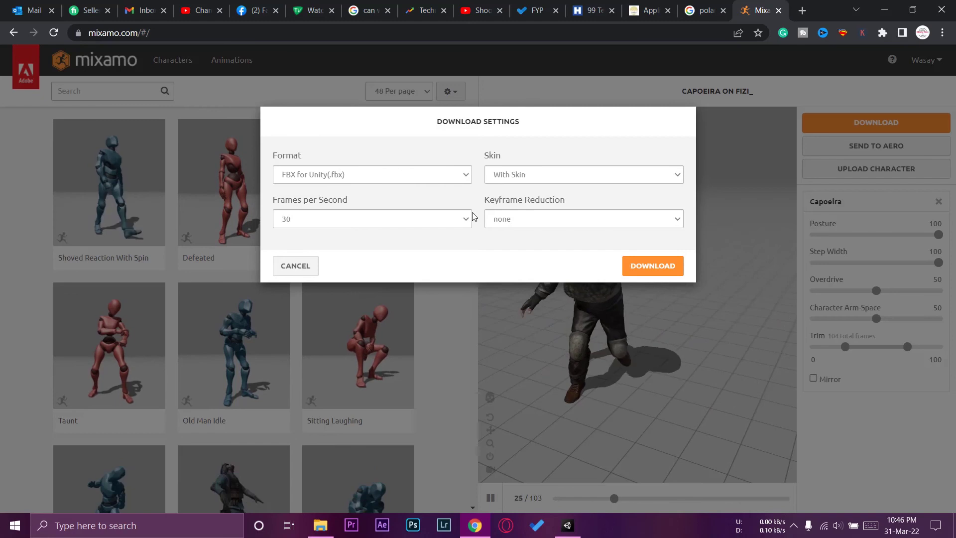
left_click(531, 176)
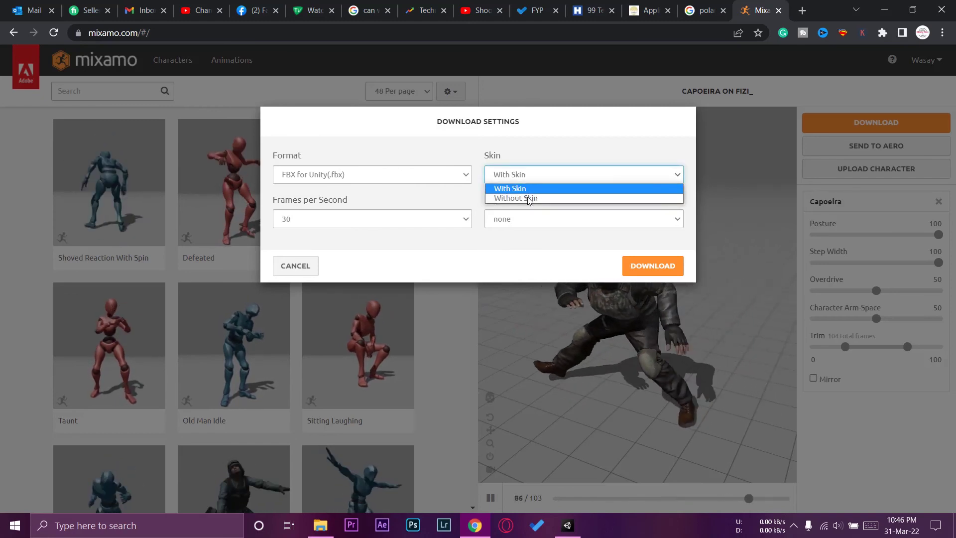
left_click(516, 199)
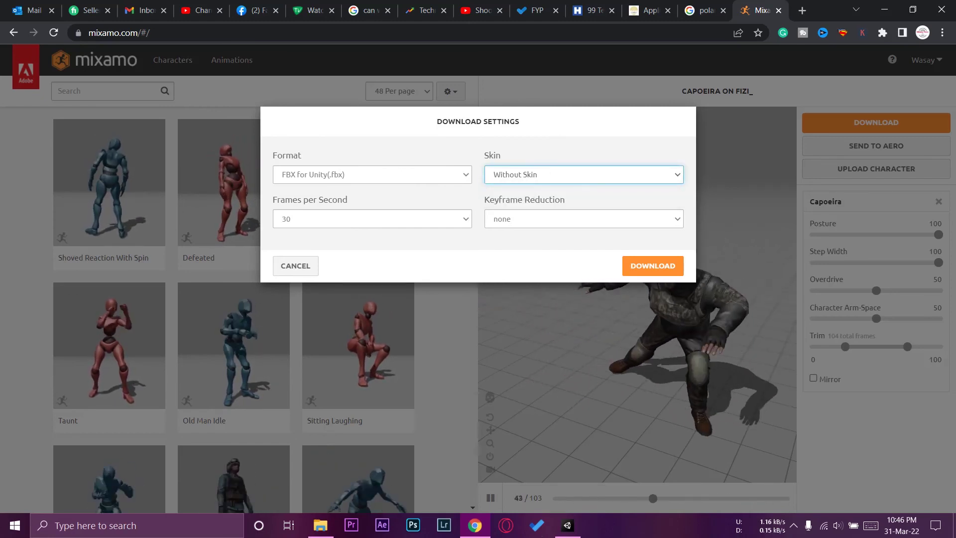
left_click(563, 525)
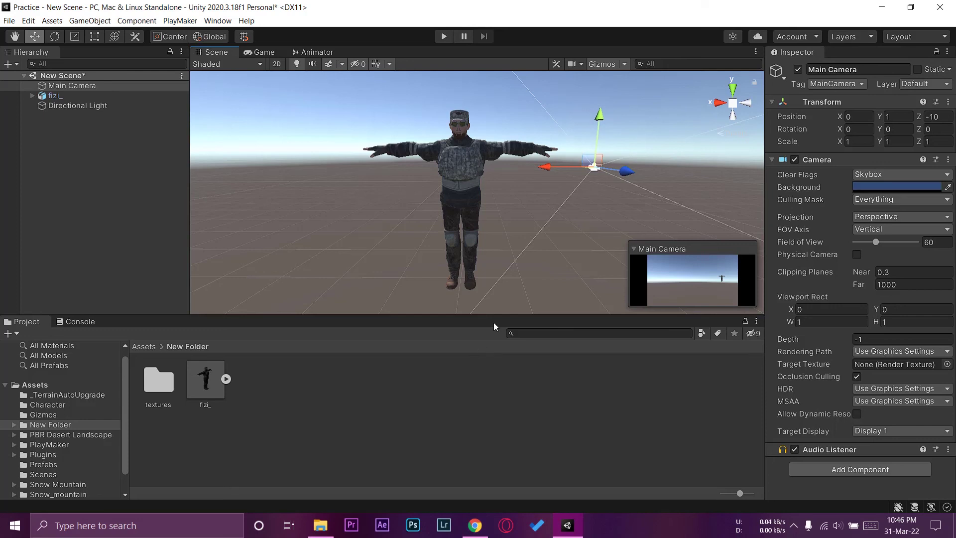